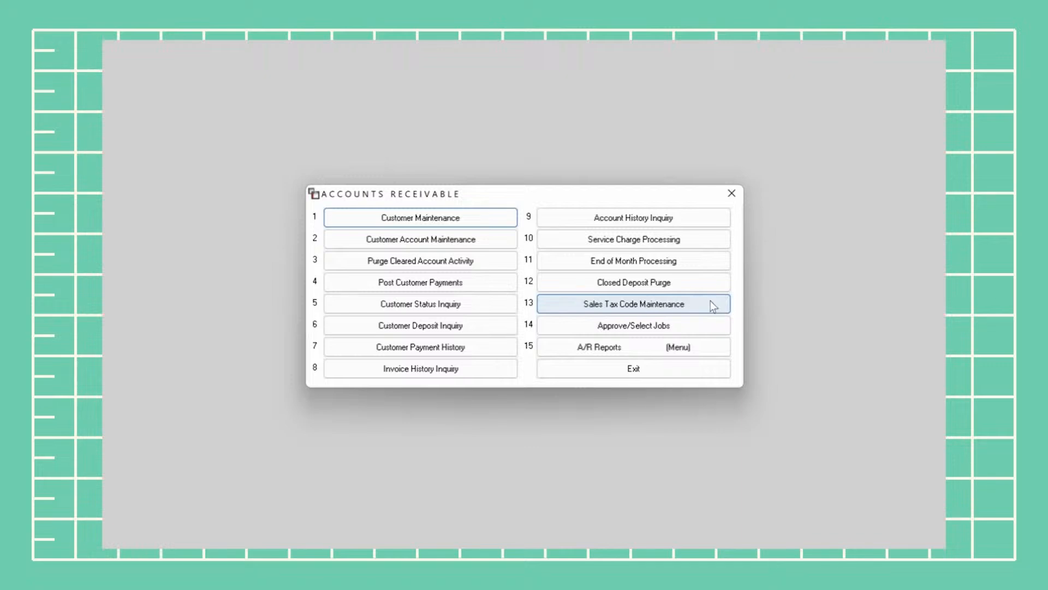
Open Sales Tax Code Maintenance with PDFVIEW output and bring up the tax code list
click(711, 303)
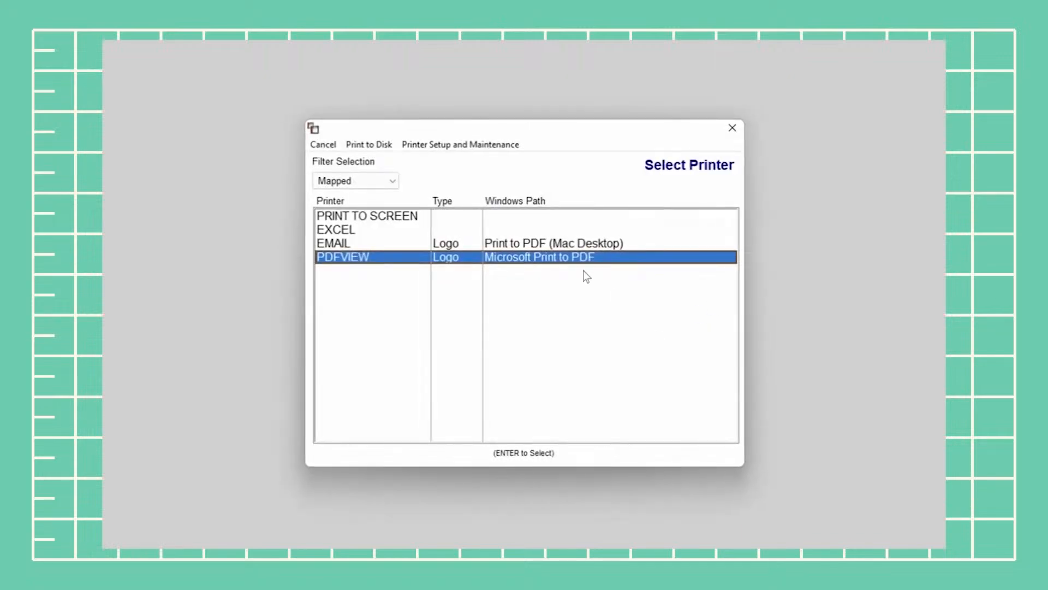
double_click(592, 257)
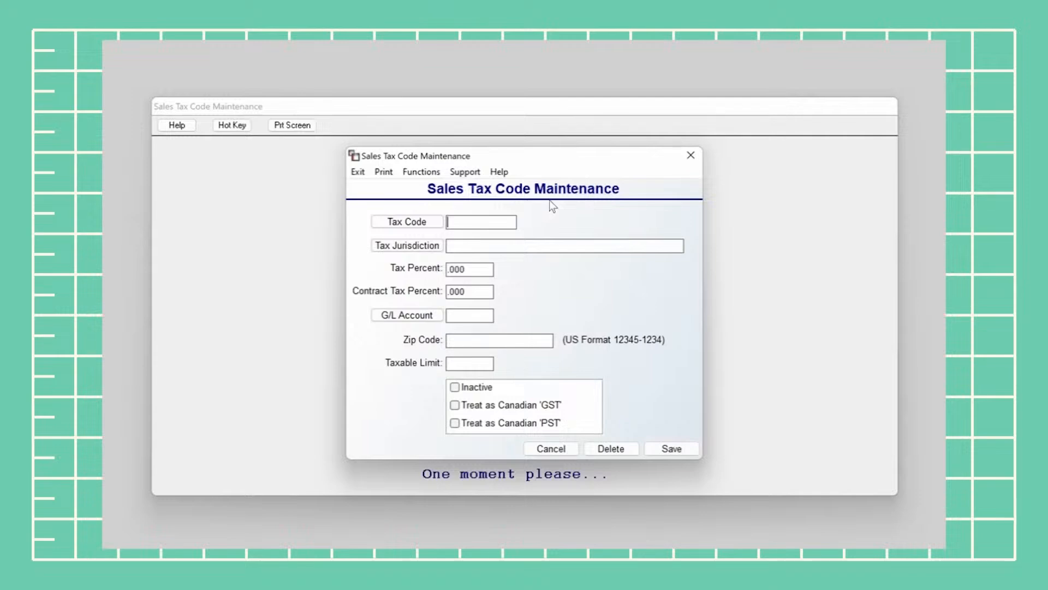
click(427, 222)
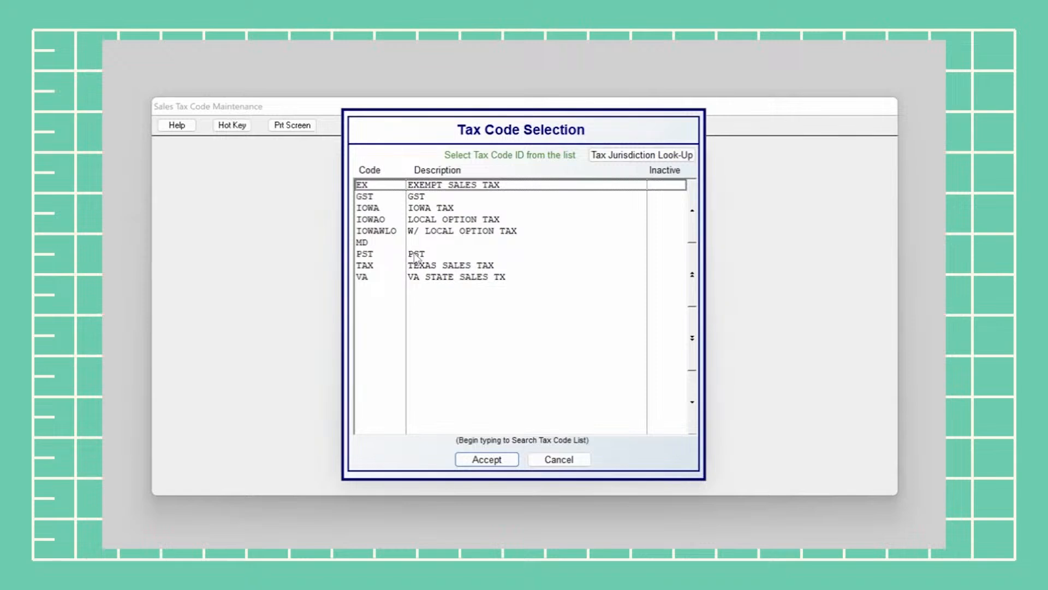
Load the IOWA tax code (6.000%, G/L 2200 SALES TAX PAYABLE) and save it as an update
click(437, 211)
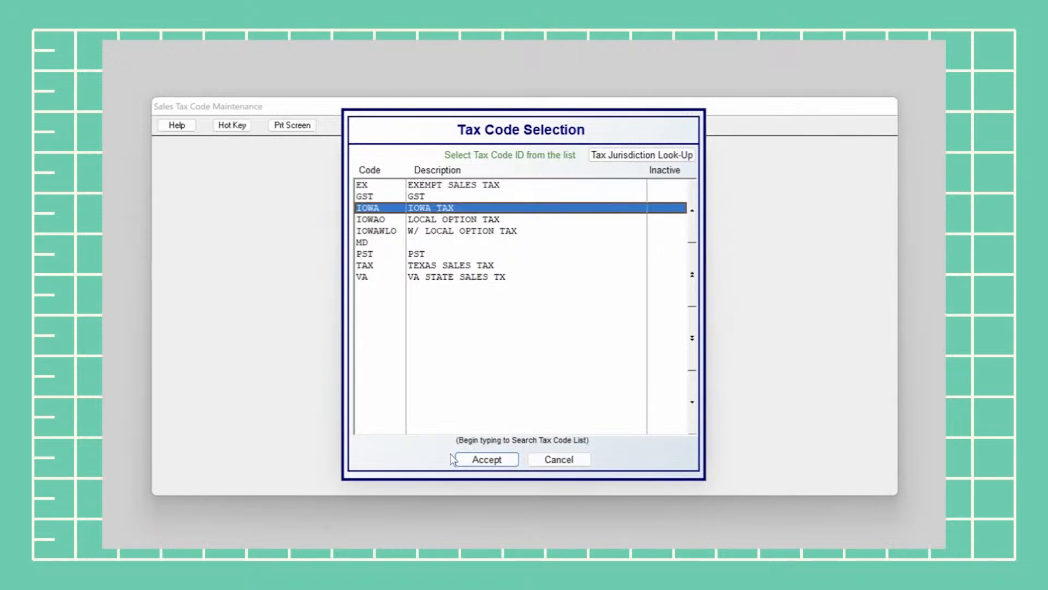
click(506, 457)
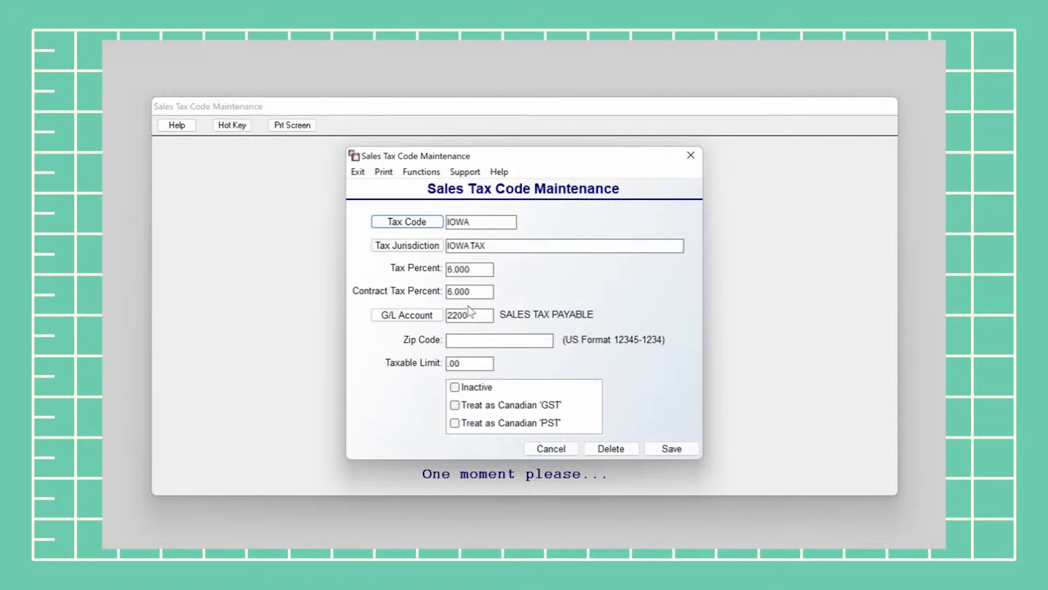
click(484, 272)
click(677, 449)
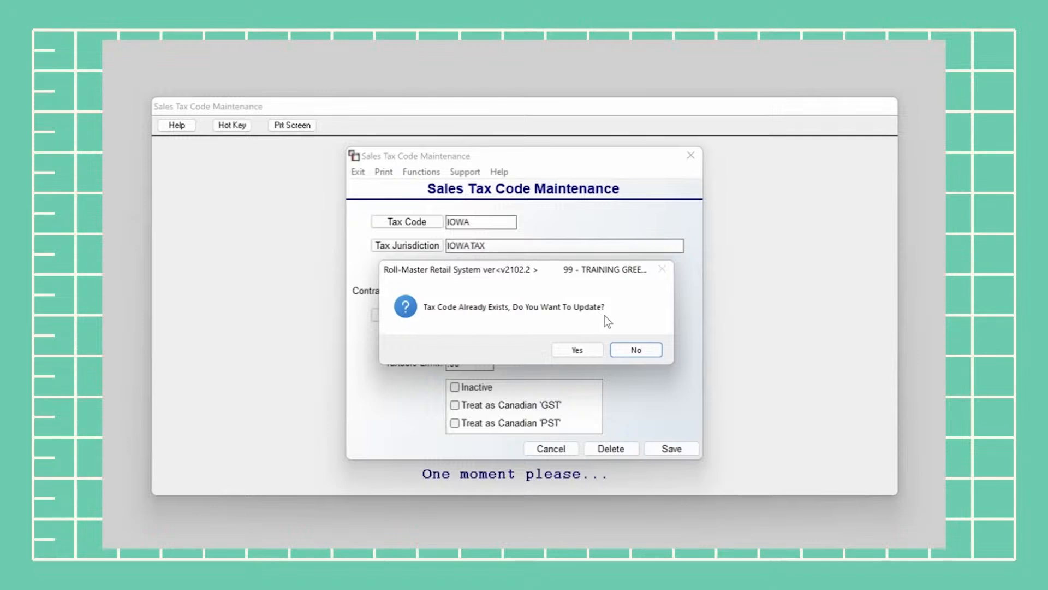
click(577, 350)
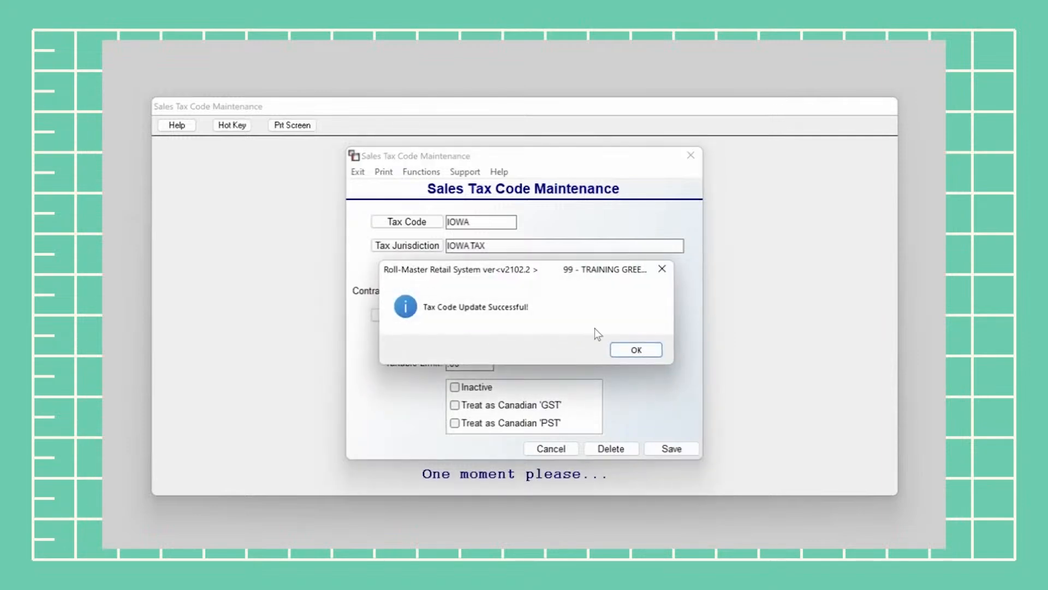
click(655, 349)
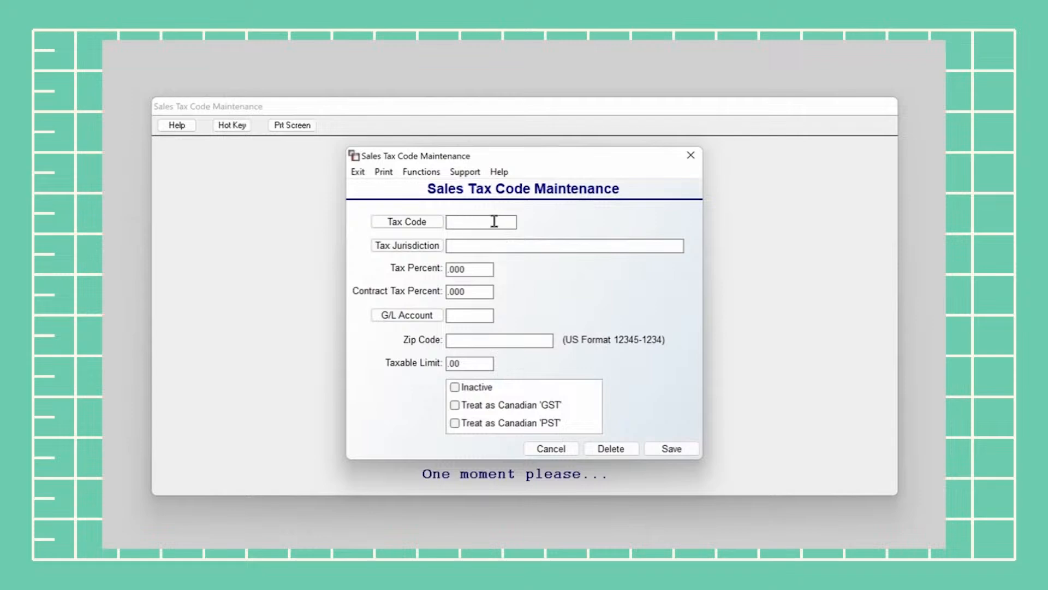
Enter tax code 01LA for LOS ANGELES with 8.000 tax percent and 8.000 contract tax percent
text(01LA)
click(511, 247)
text(LOS ANGELES)
key(Tab)
text(8)
key(Tab)
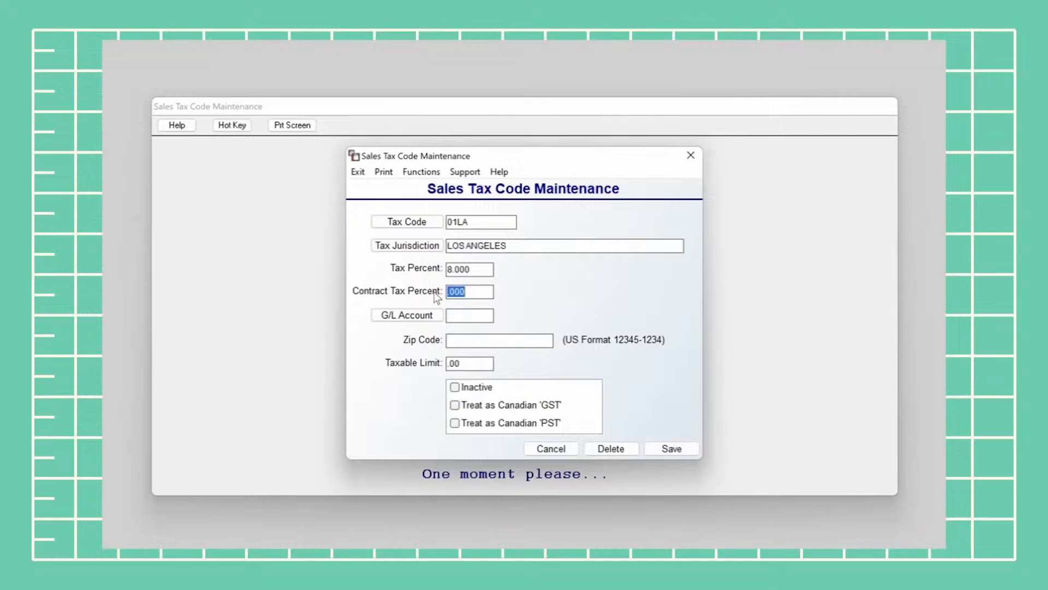
text(8)
key(Return)
Assign G/L account 2200 SALES TAX PAYABLE to 01LA and save it as a new tax code
click(394, 310)
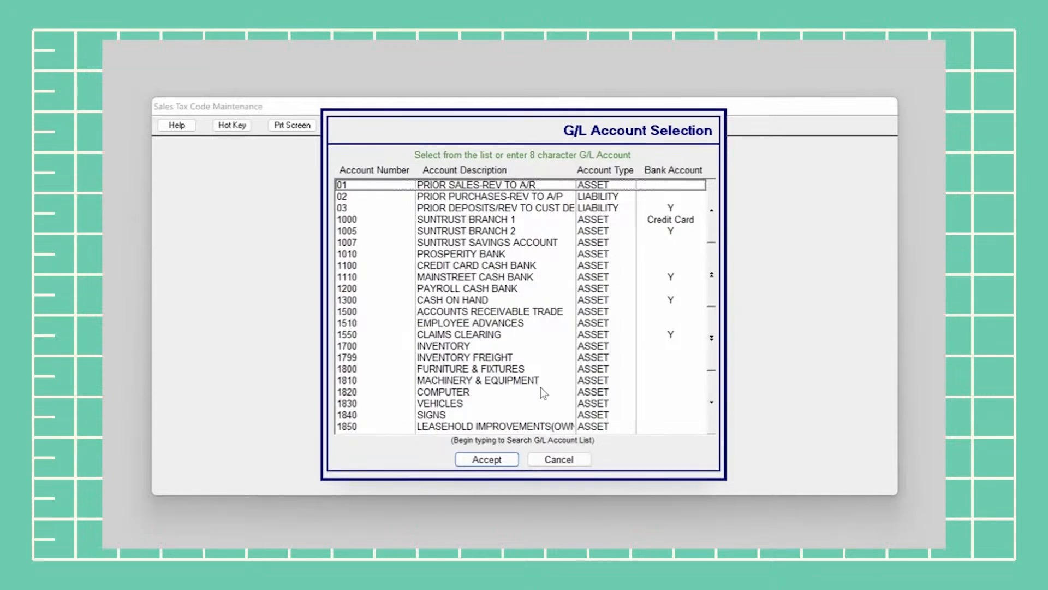
click(712, 338)
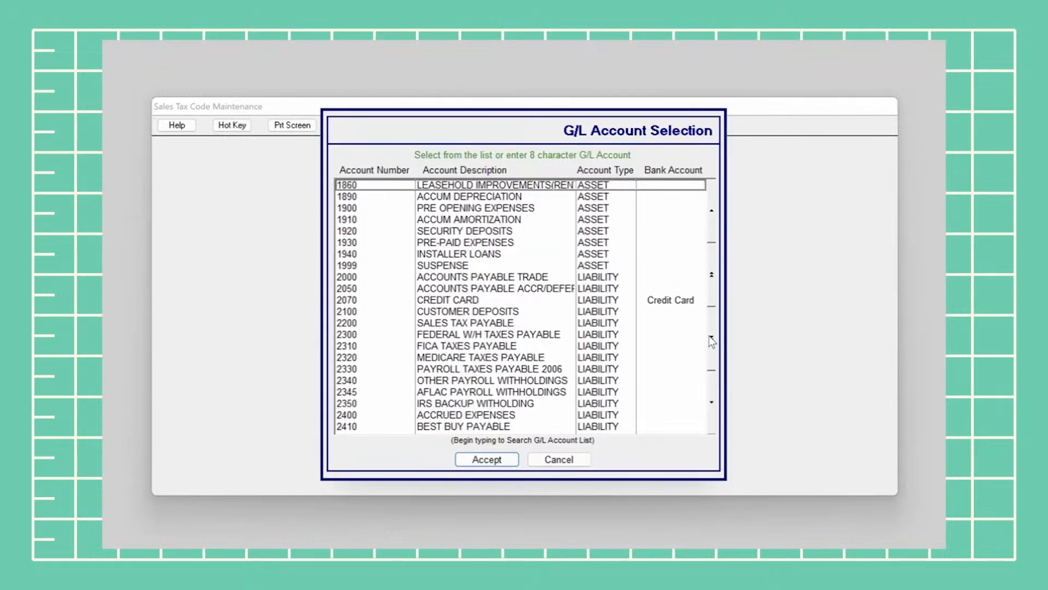
click(441, 324)
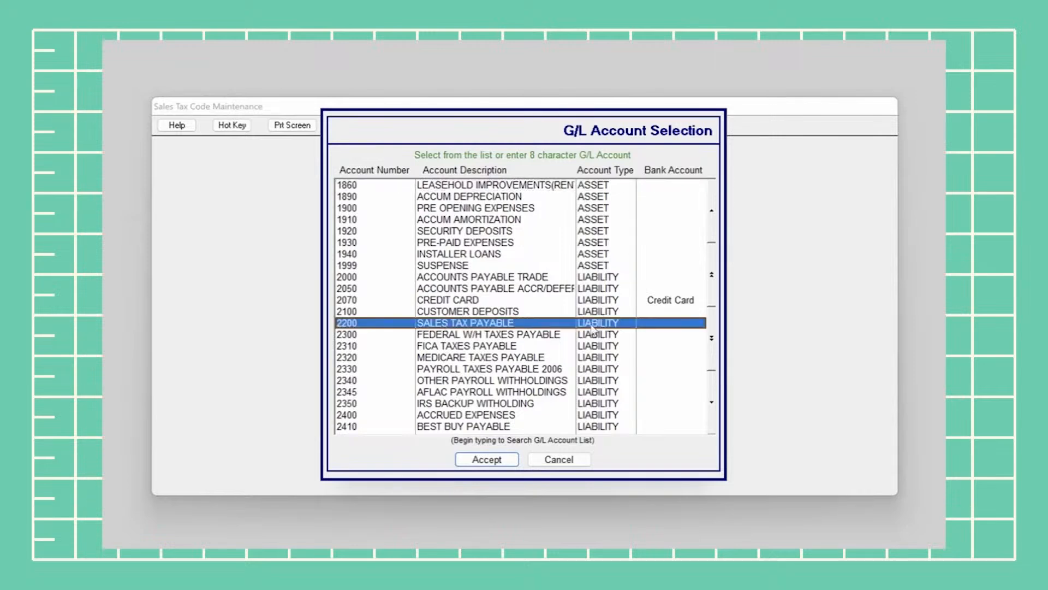
click(498, 462)
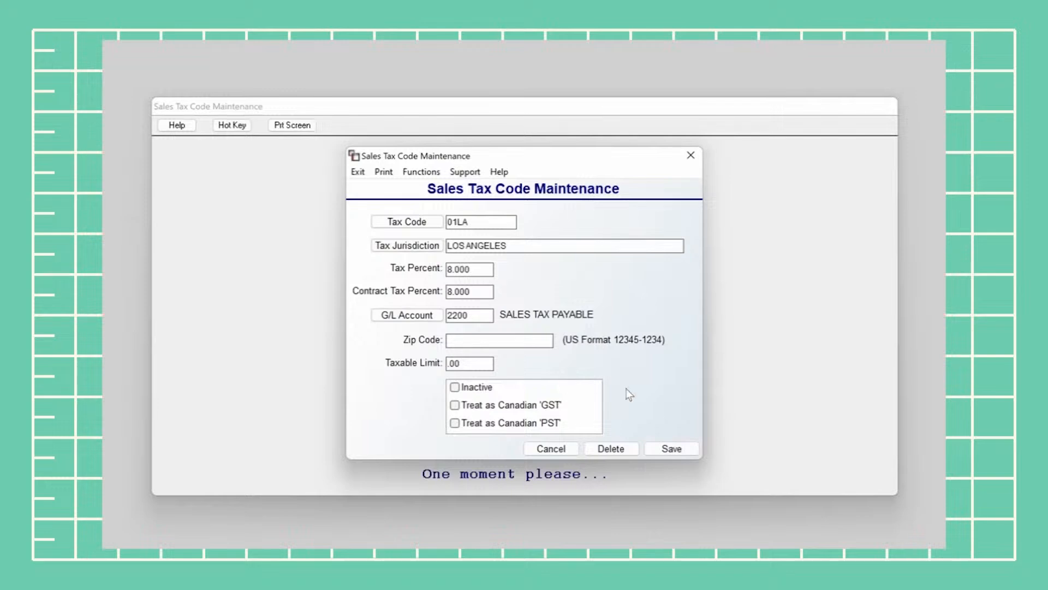
click(670, 449)
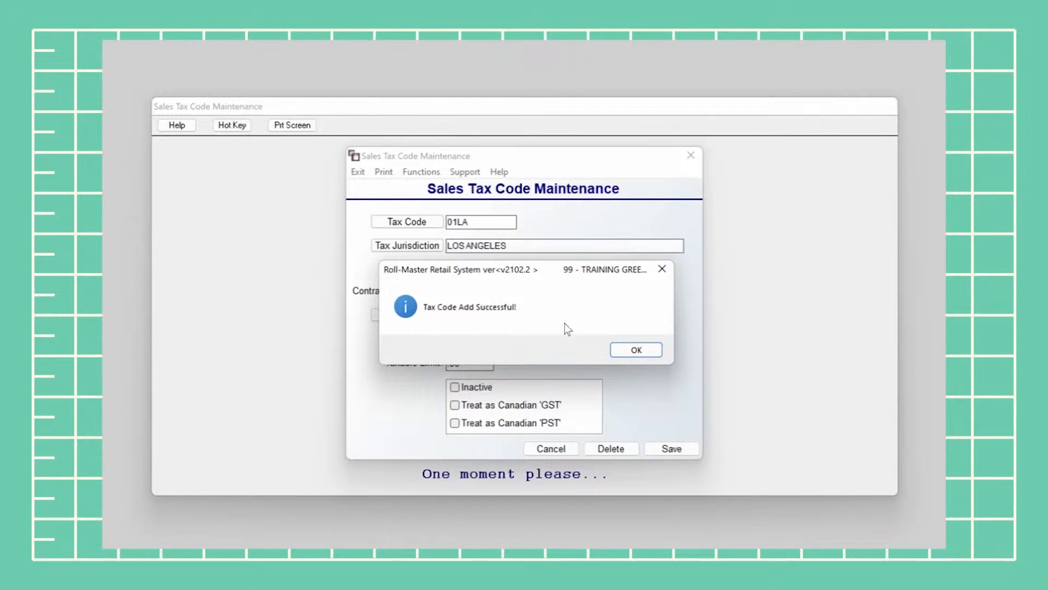
click(631, 350)
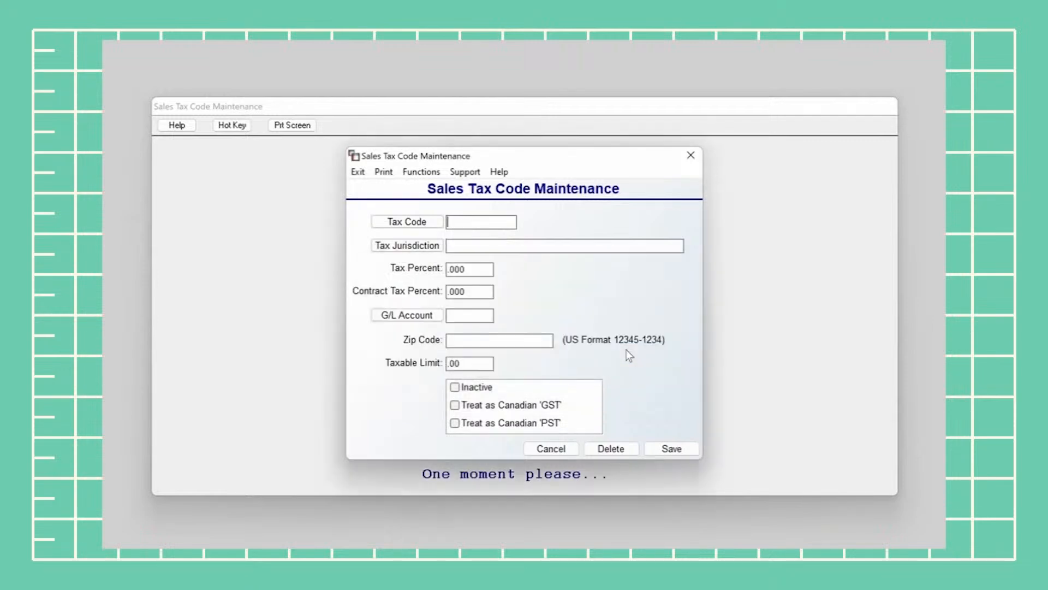
Verify 01LA LOS ANGELES is listed among the tax codes
click(412, 223)
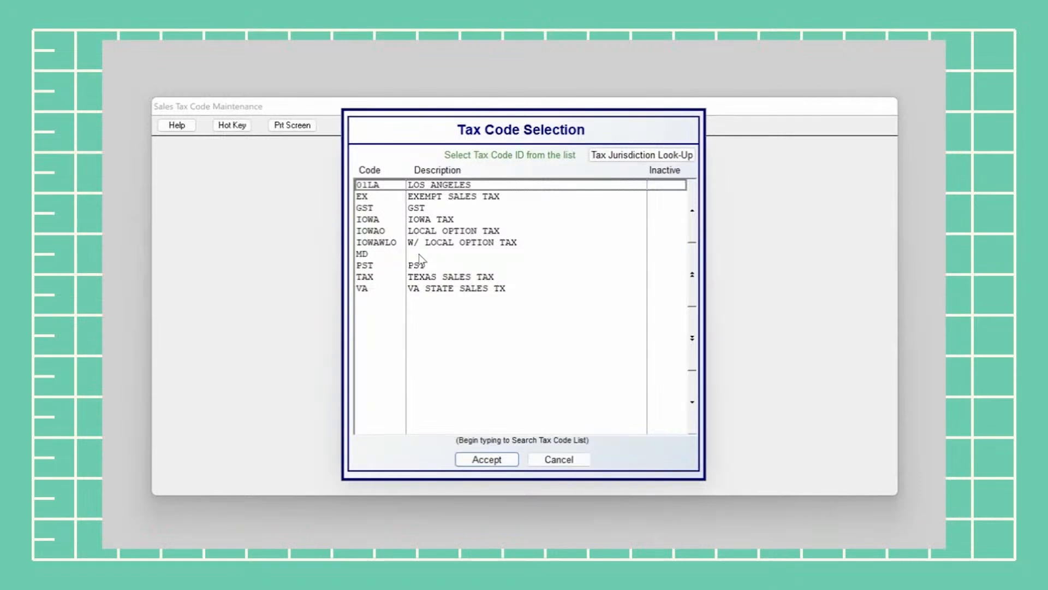
click(444, 185)
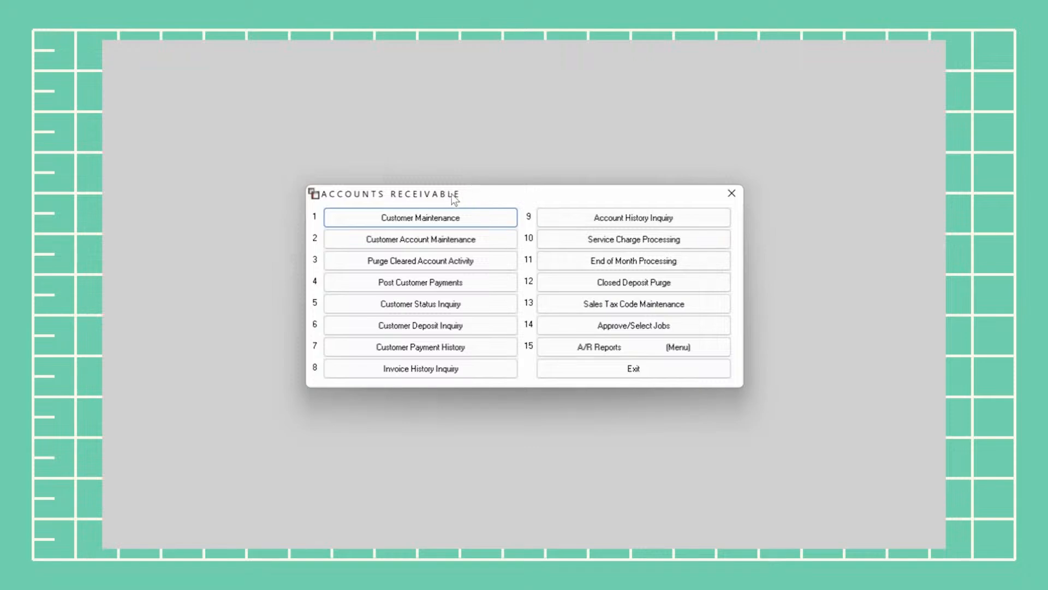
click(483, 215)
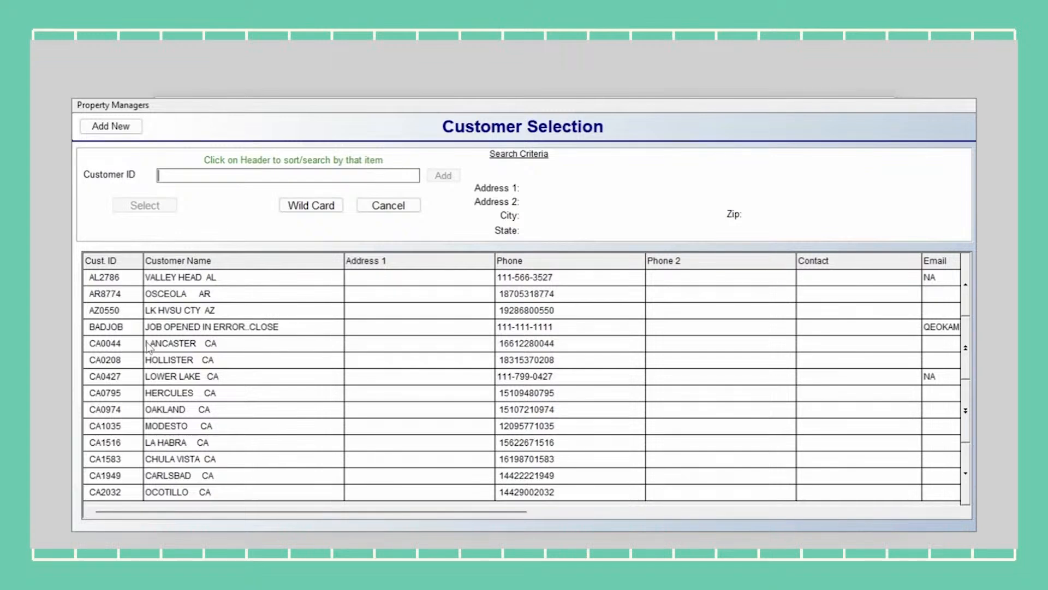
click(199, 376)
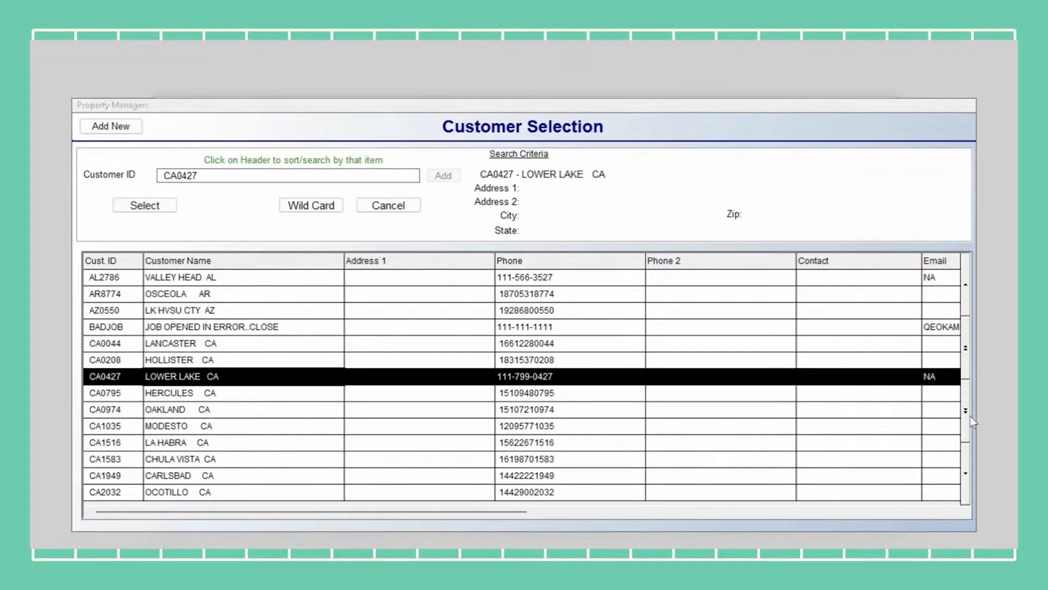
click(143, 207)
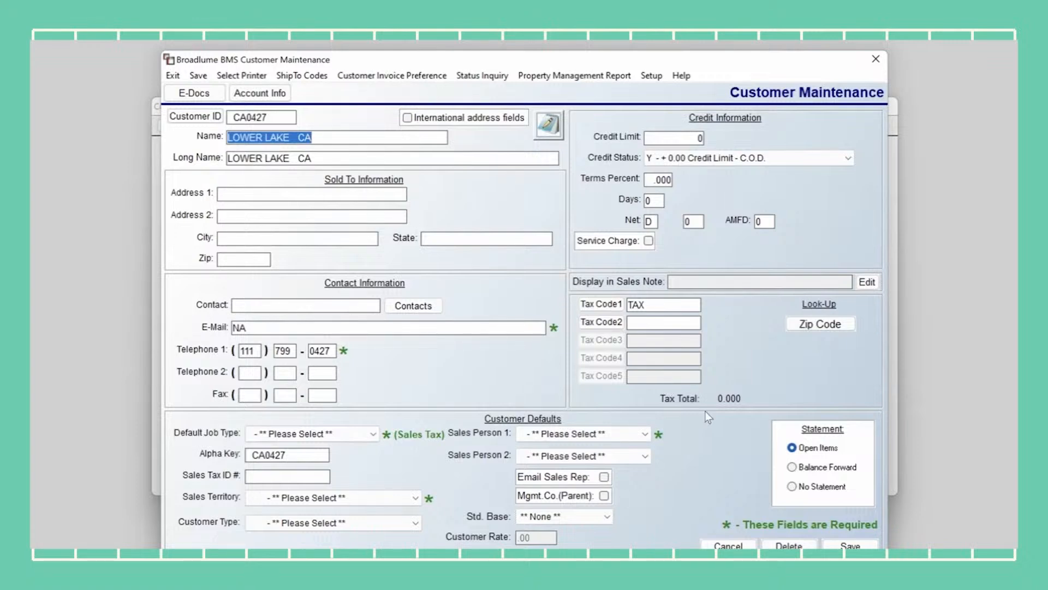
click(727, 546)
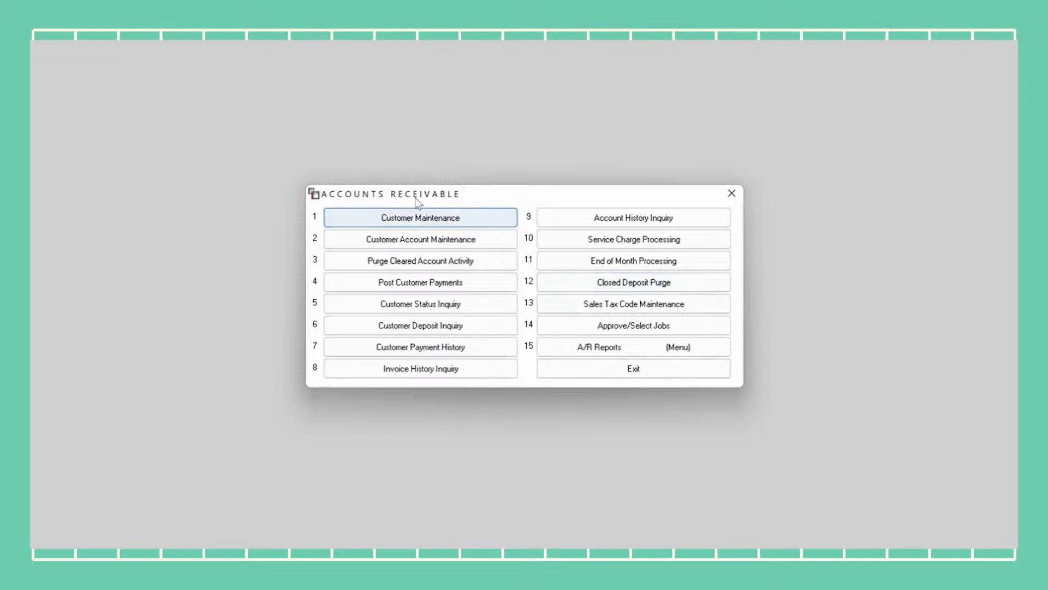
click(443, 216)
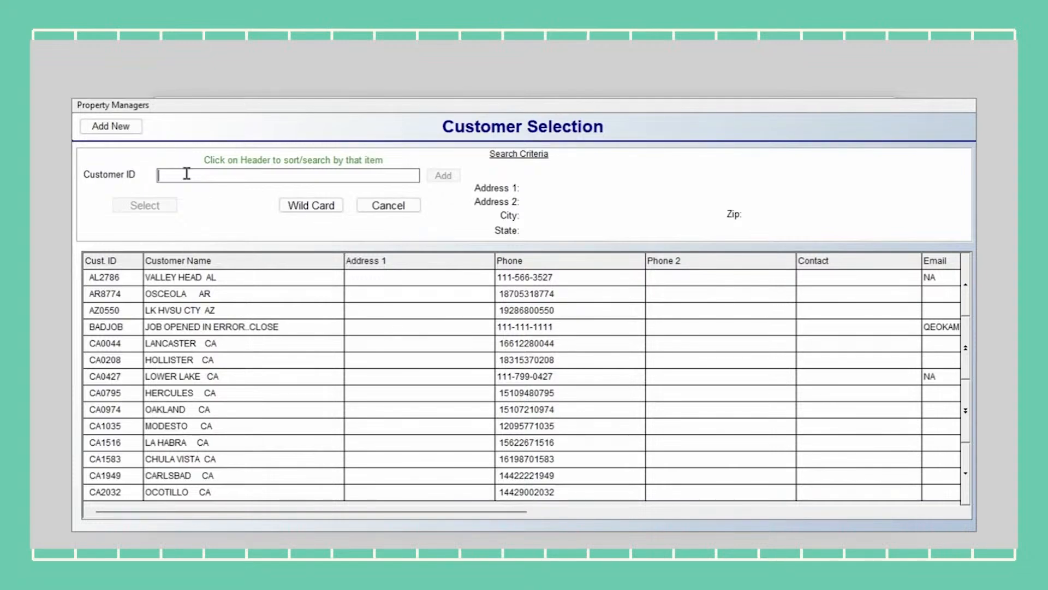
Enter an unused customer ID and confirm adding it as a new customer
text(SMIT)
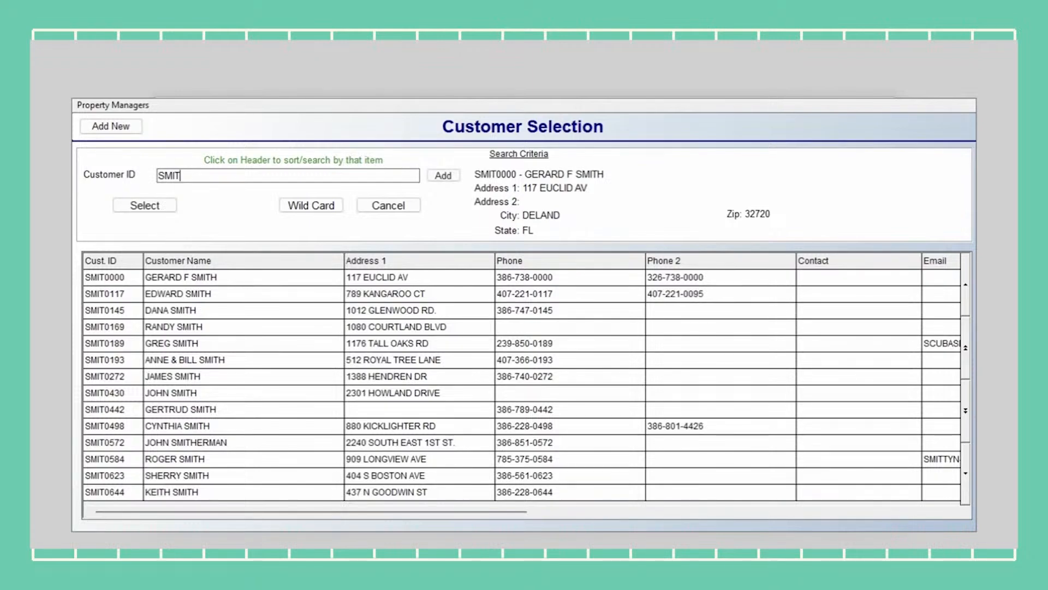
text(789)
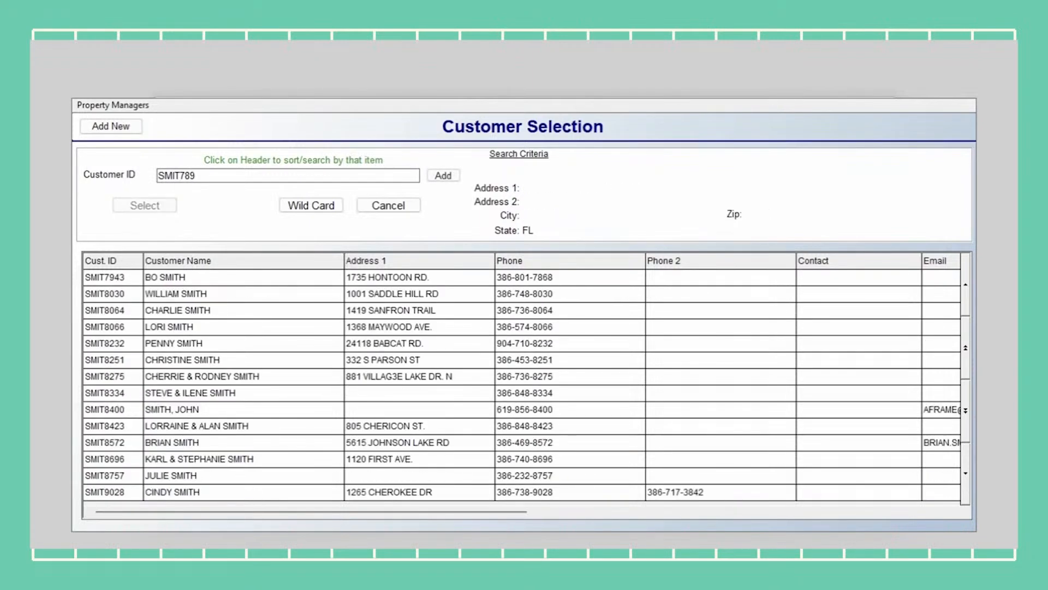
text(0)
click(443, 176)
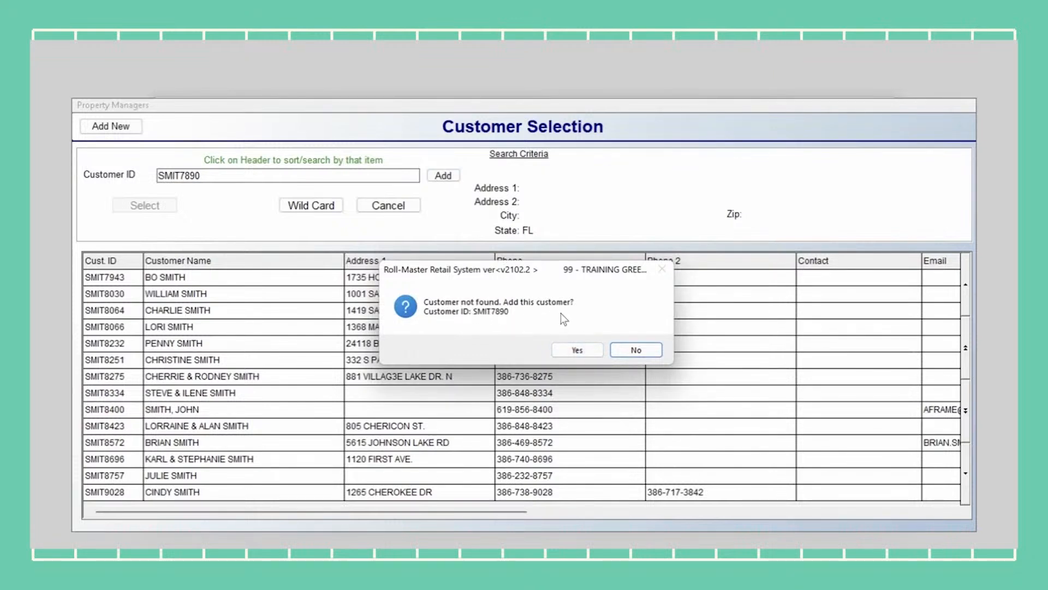
click(591, 349)
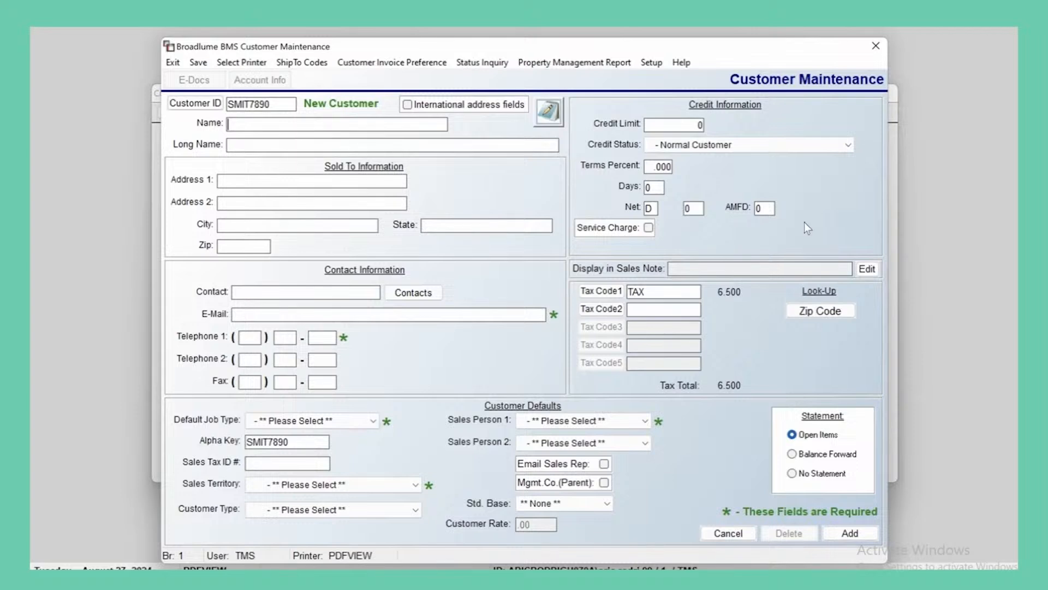
Close the abandoned customer record and start Add New from Customer Maintenance's selection list
click(733, 533)
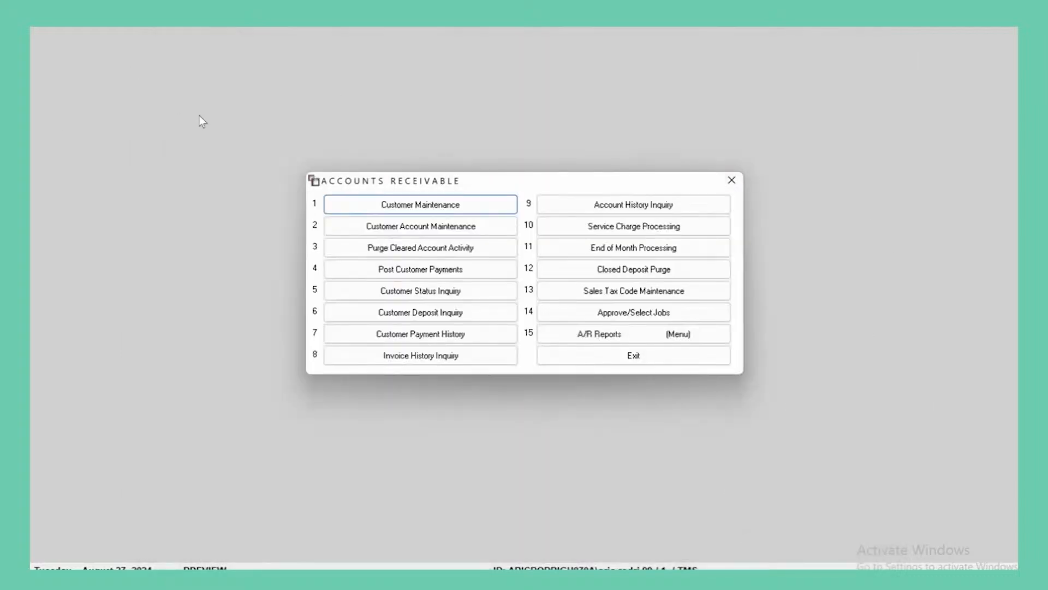
click(451, 206)
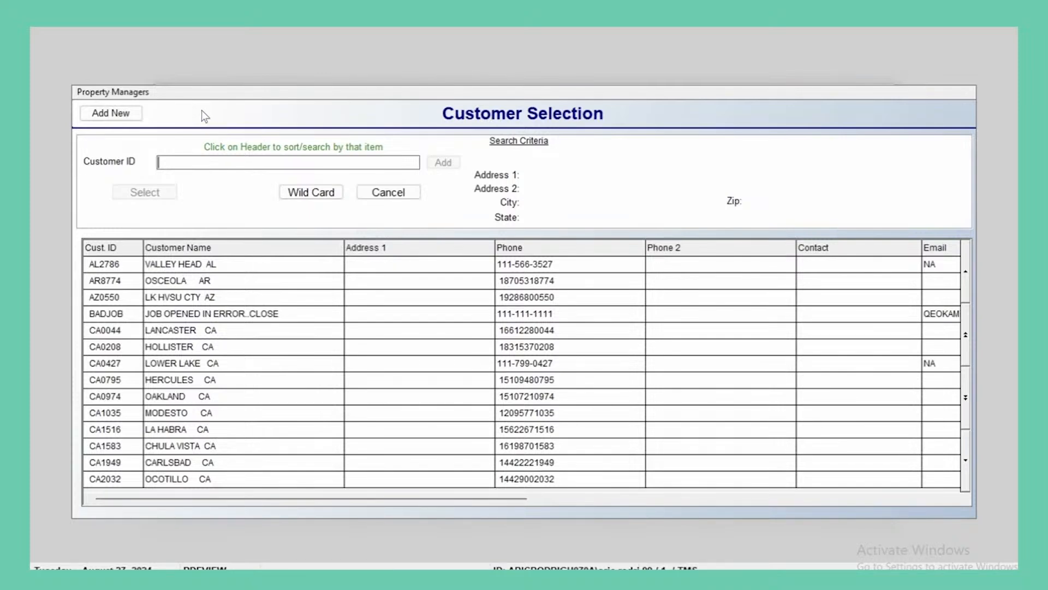
click(108, 115)
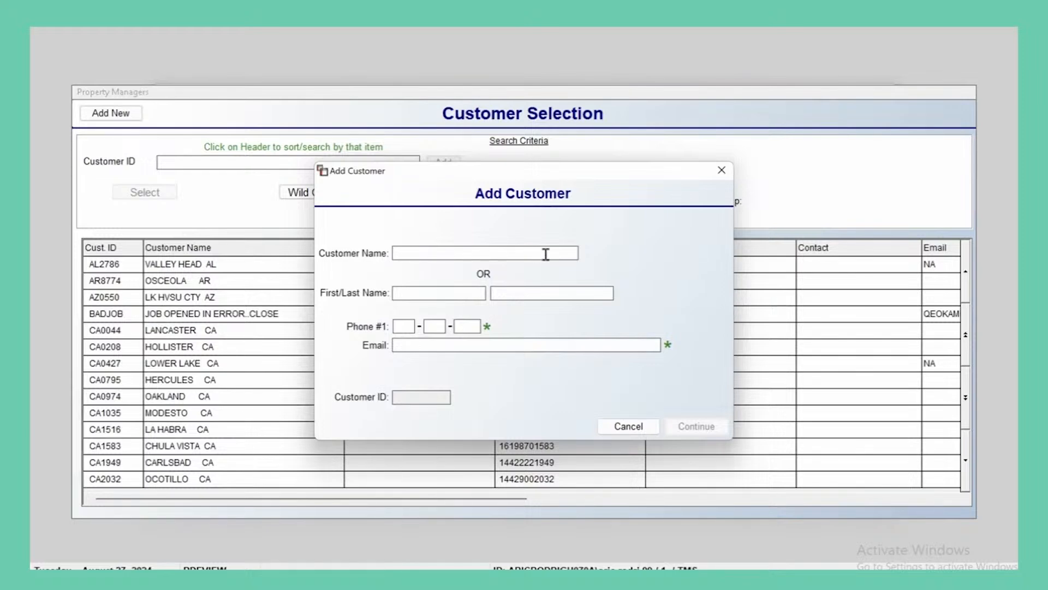
Enter the customer's first and last name, correcting a typo in the last name
click(397, 293)
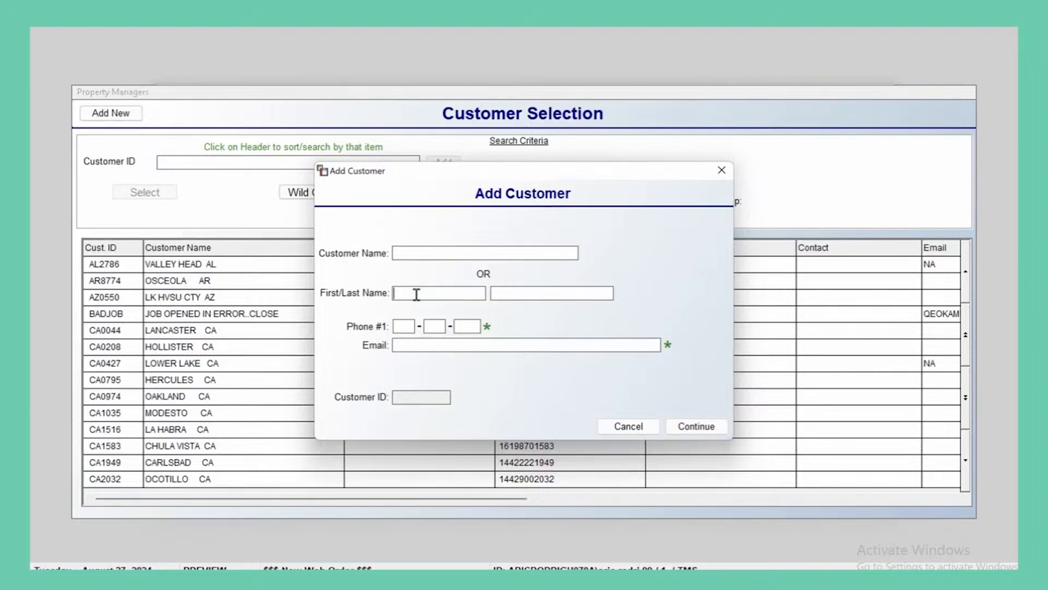
text(JOHN)
key(Tab)
text(SMOTH)
key(BackSpace)
key(BackSpace)
key(BackSpace)
text(ITH)
Fill in the customer's phone number and e-mail address, then continue to the add prompt
click(407, 324)
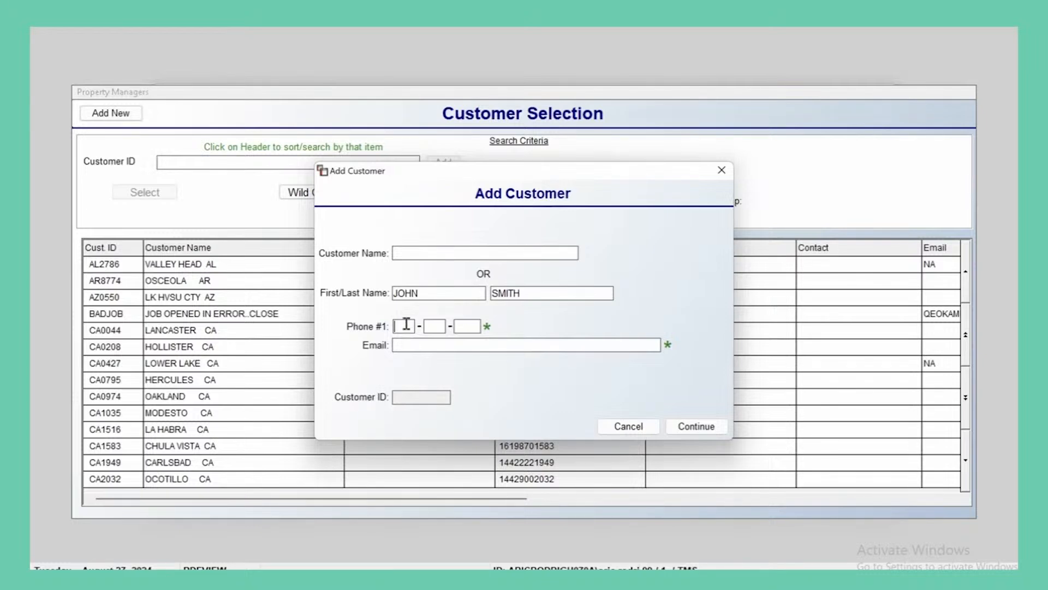
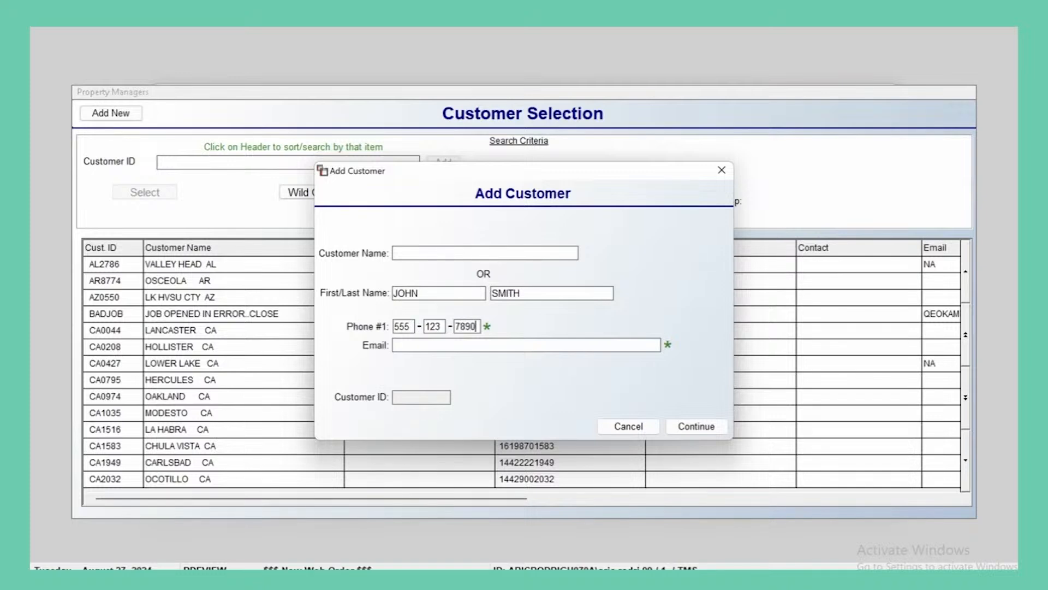
key(Tab)
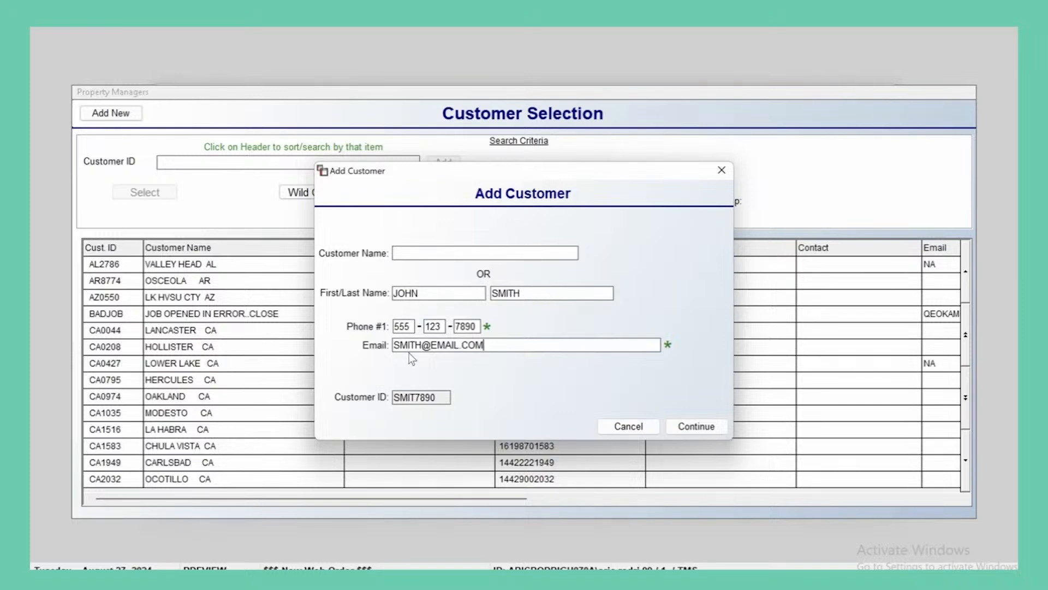
drag(447, 397, 363, 399)
click(441, 396)
click(706, 426)
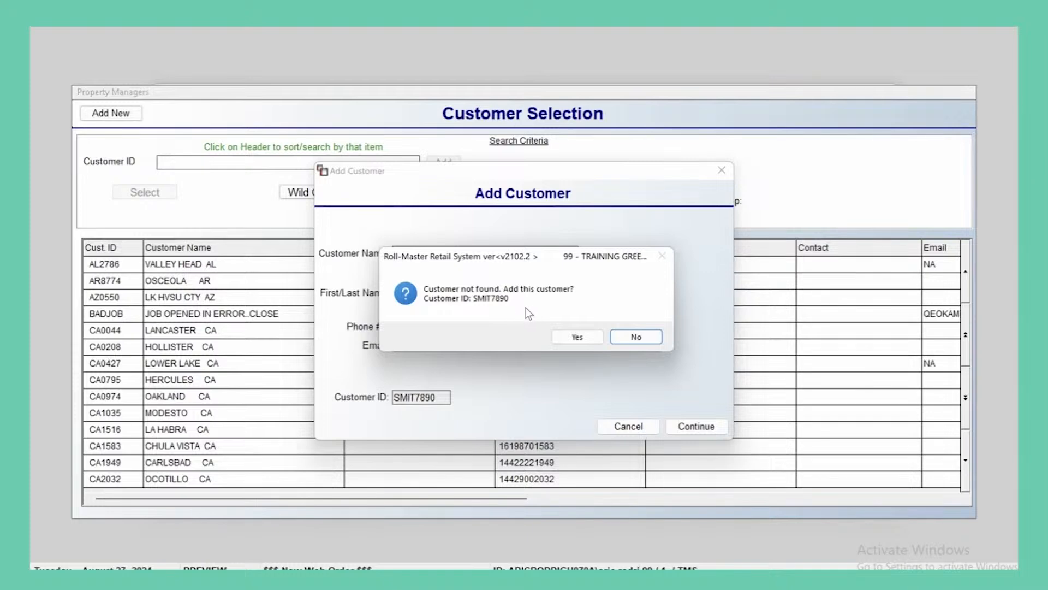
Confirm adding the customer and copy the customer name into the Long Name field
click(585, 337)
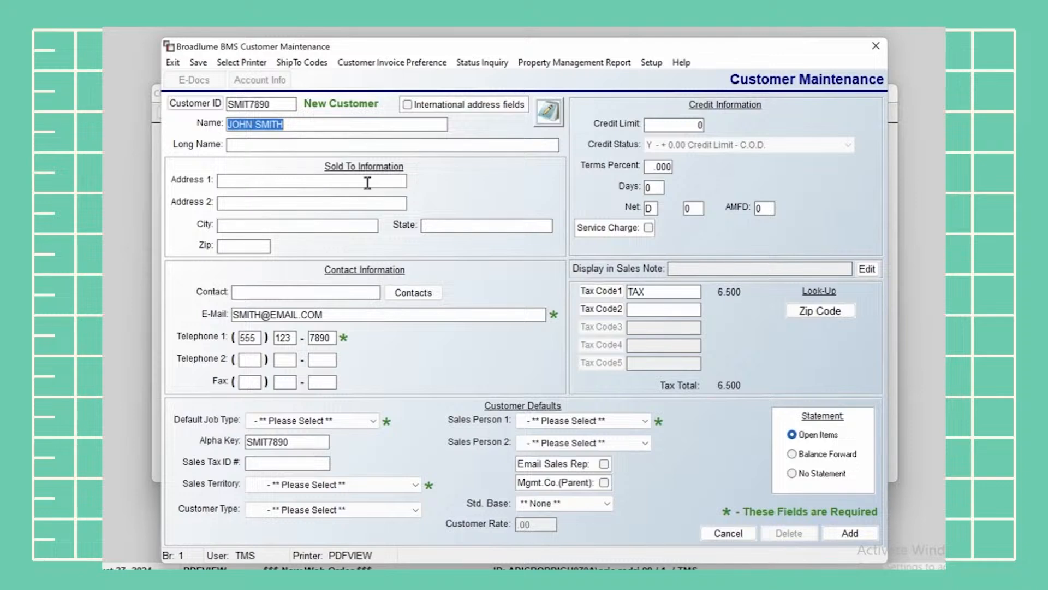
click(307, 122)
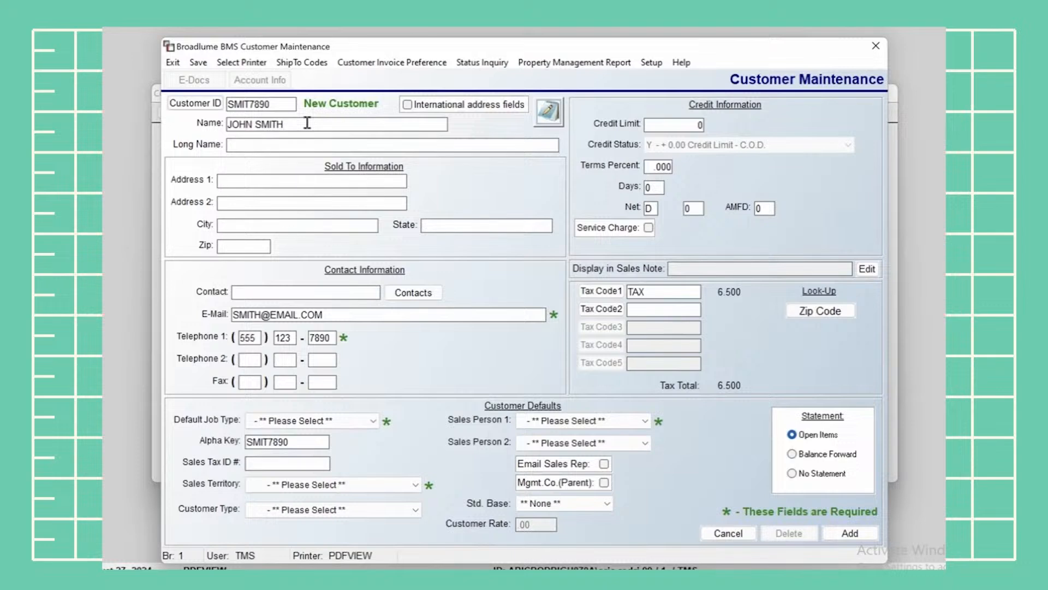
click(306, 139)
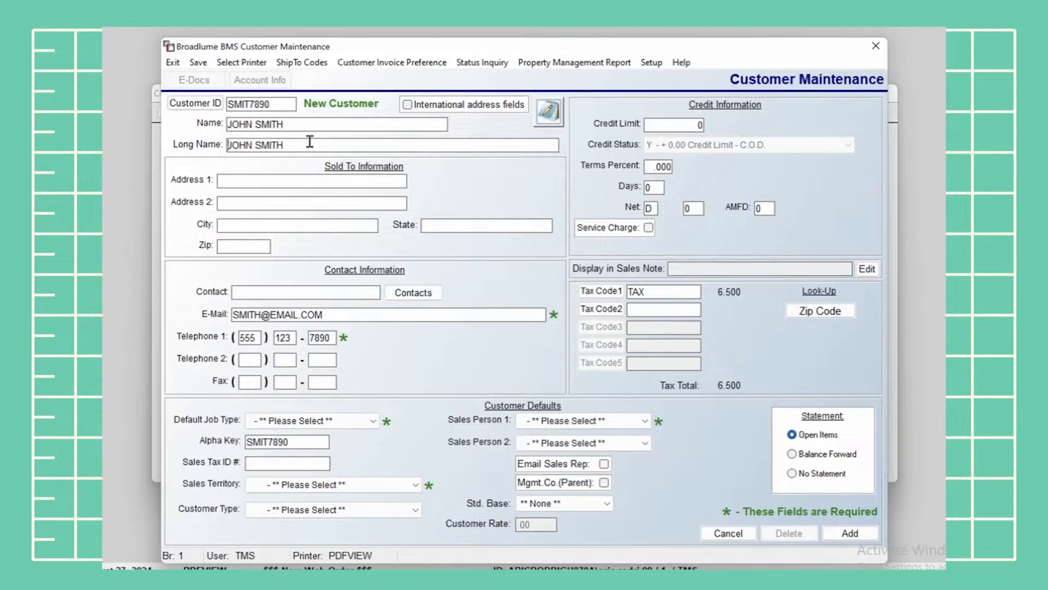
click(309, 141)
click(322, 124)
Enter the customer's street address, city, state and zip code
click(266, 182)
text(1234 BOARDWALK)
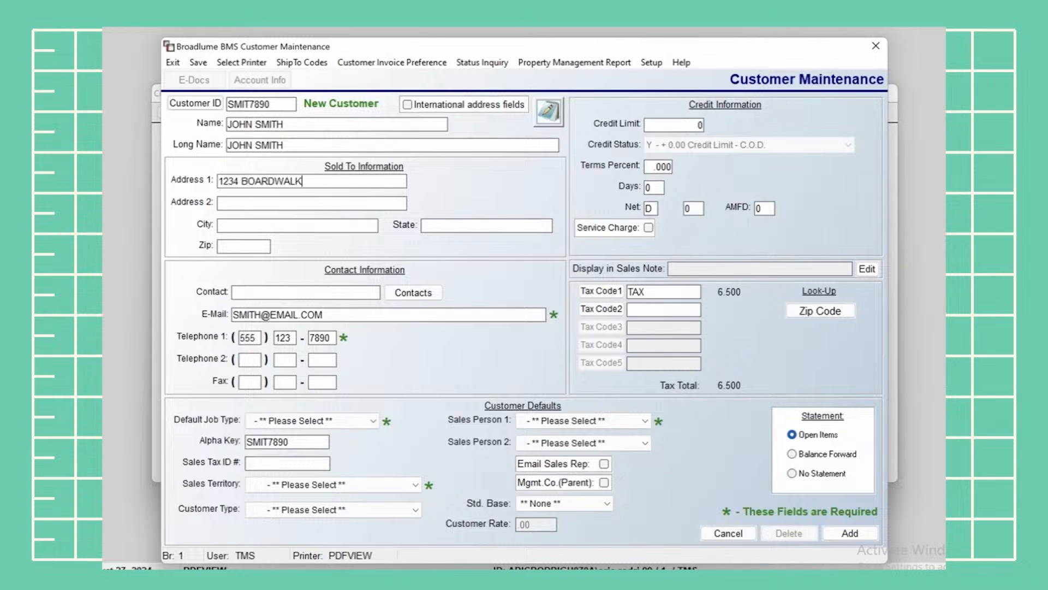
text( LANE)
key(Tab)
key(Tab)
text(LOS ANGELES)
key(Tab)
text(CA)
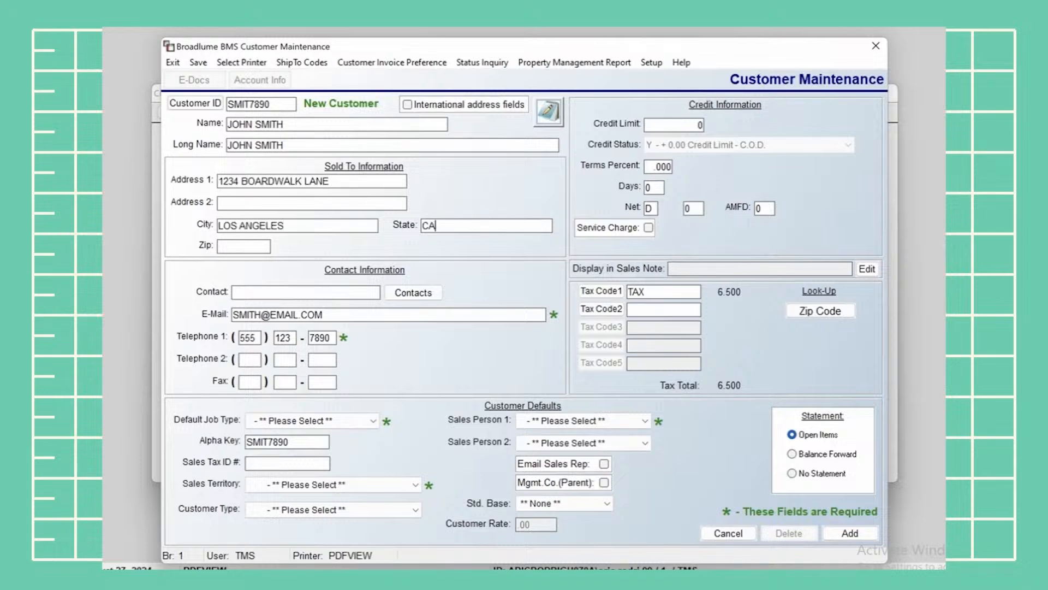
key(Tab)
text(90210-)
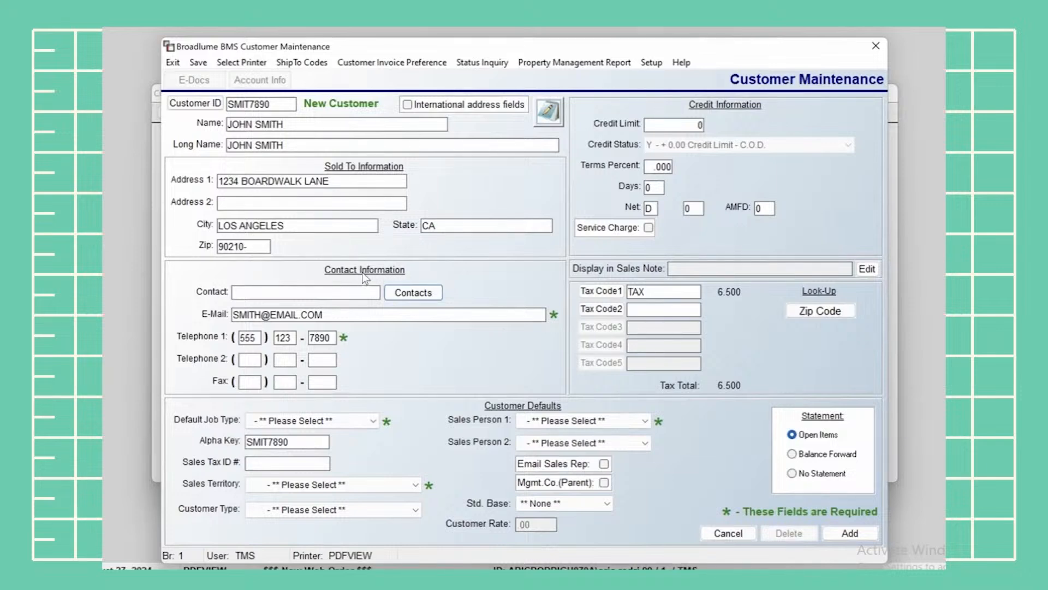
click(265, 292)
Show the customer's contacts and list the contact roles via Role Maintenance
click(423, 293)
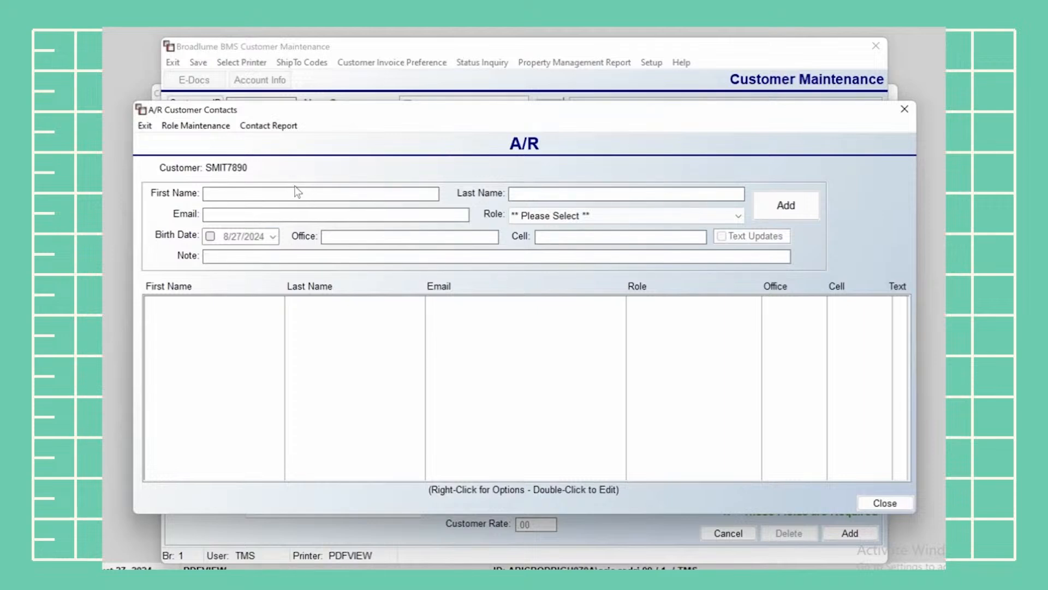
click(207, 127)
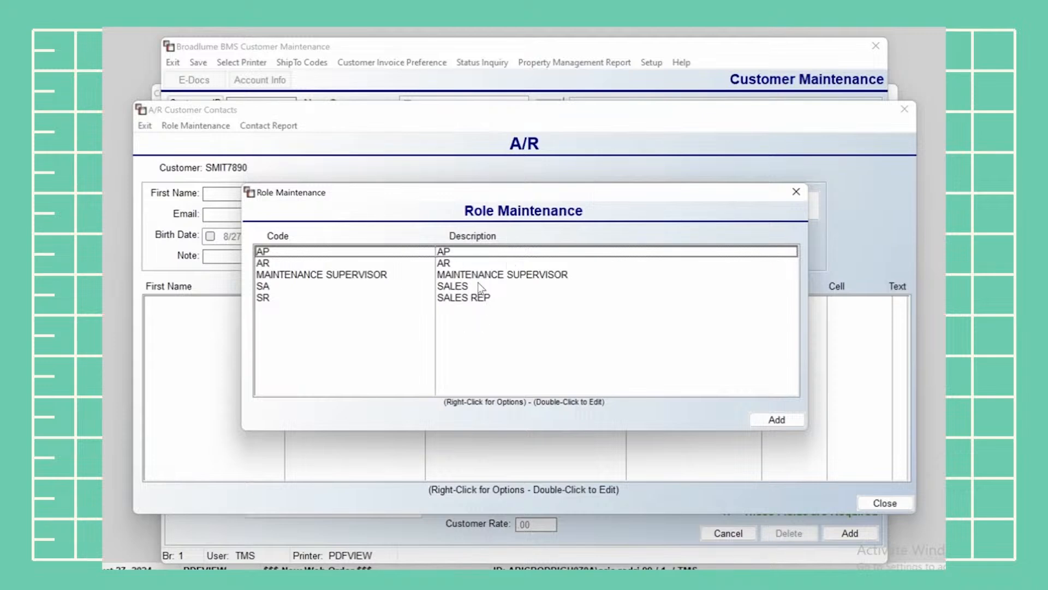
Close the contact roles list and enter the contact's first and last name in capitals
click(795, 193)
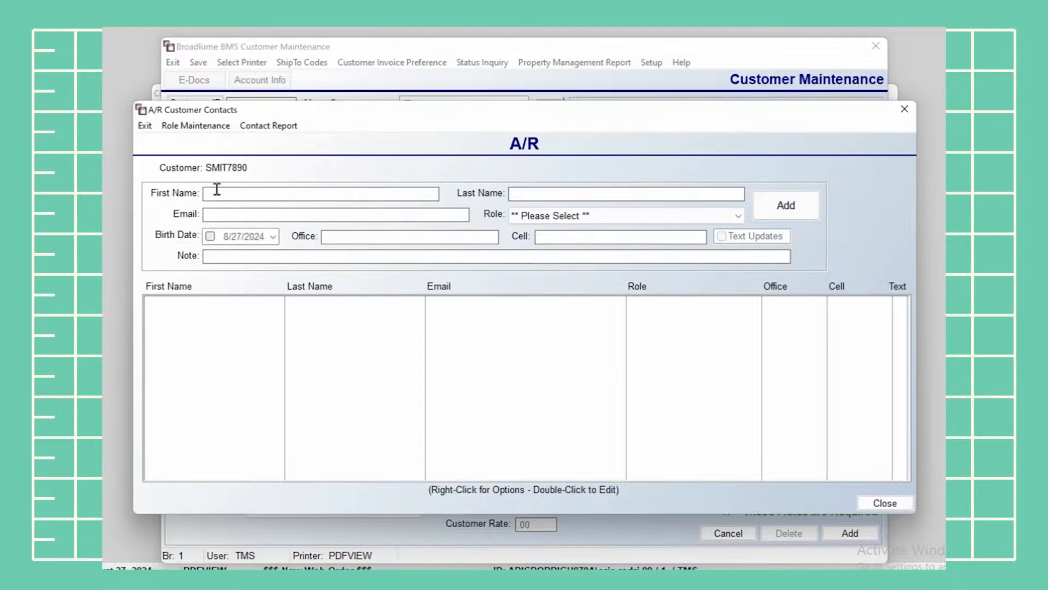
text(cindy)
key(BackSpace)
key(BackSpace)
key(BackSpace)
key(BackSpace)
key(BackSpace)
key(Tab)
Fill in the contact's e-mail and office phone, assign role MAINTENANCE SUPERVISOR, and add the contact
click(245, 218)
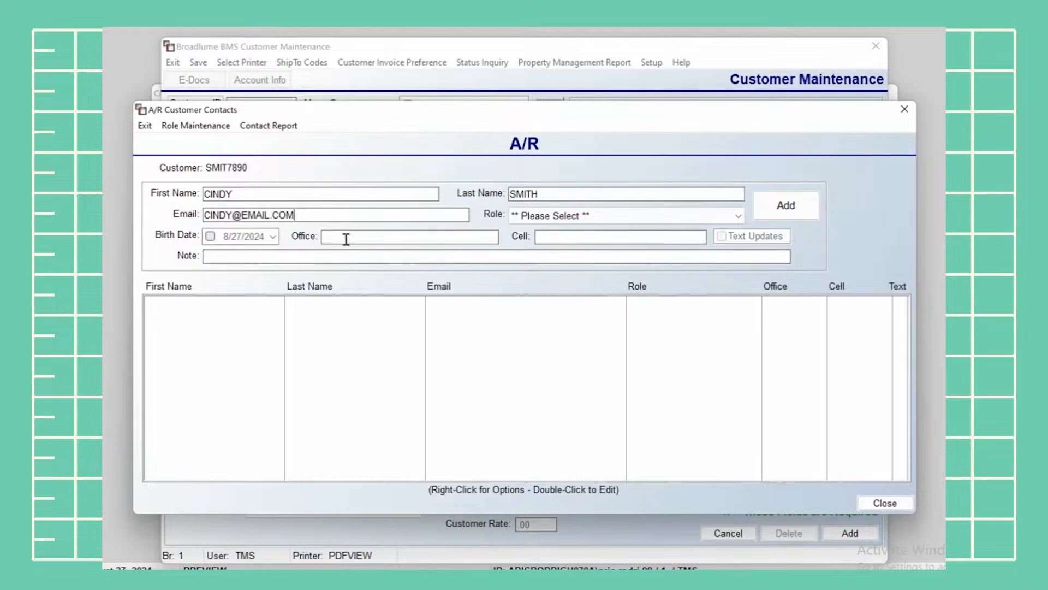
click(383, 239)
text(555-555-4422)
click(606, 216)
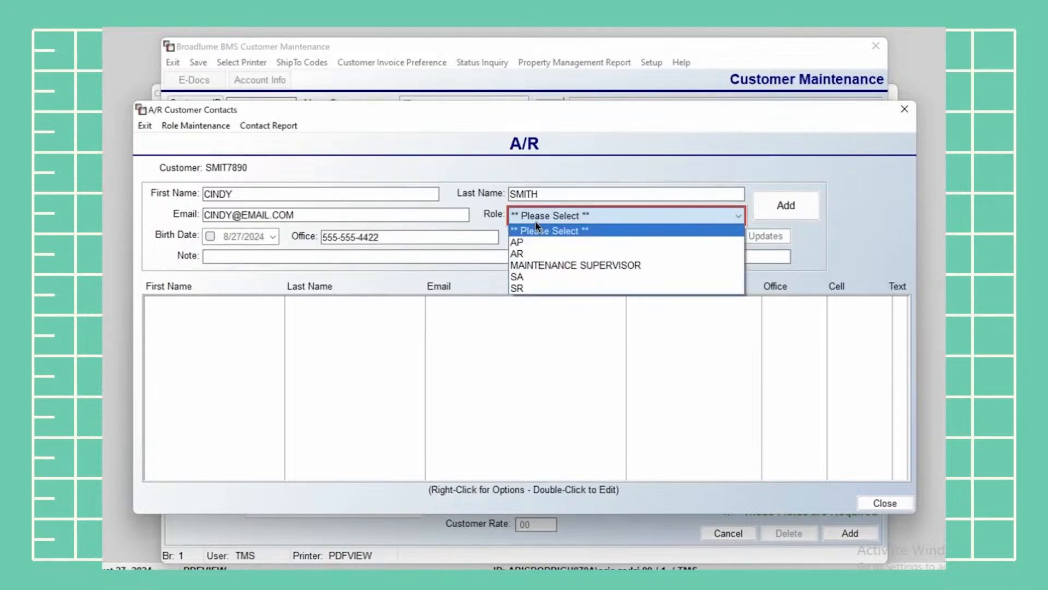
click(548, 265)
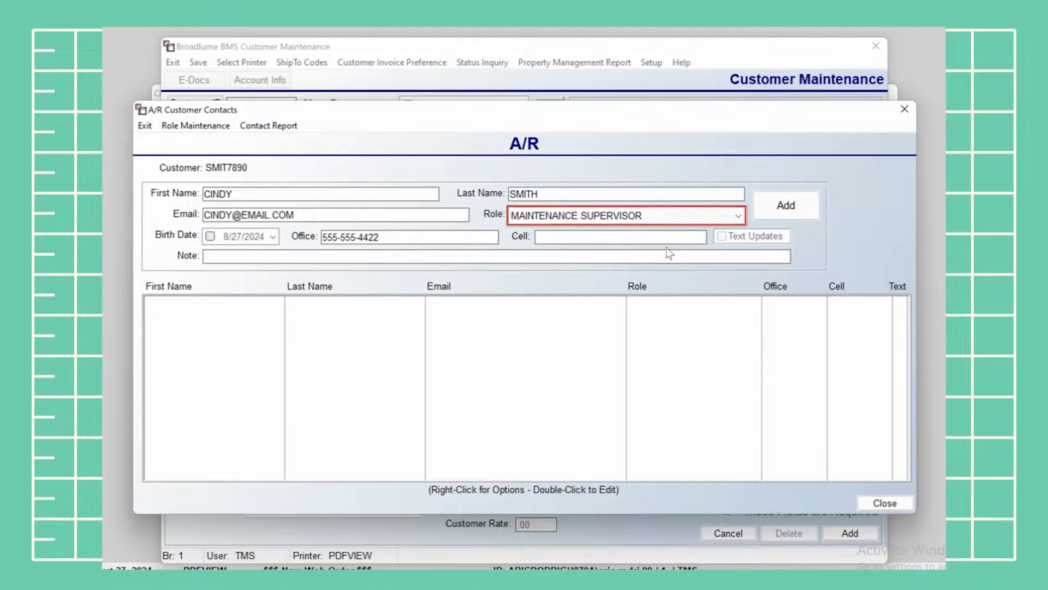
click(791, 206)
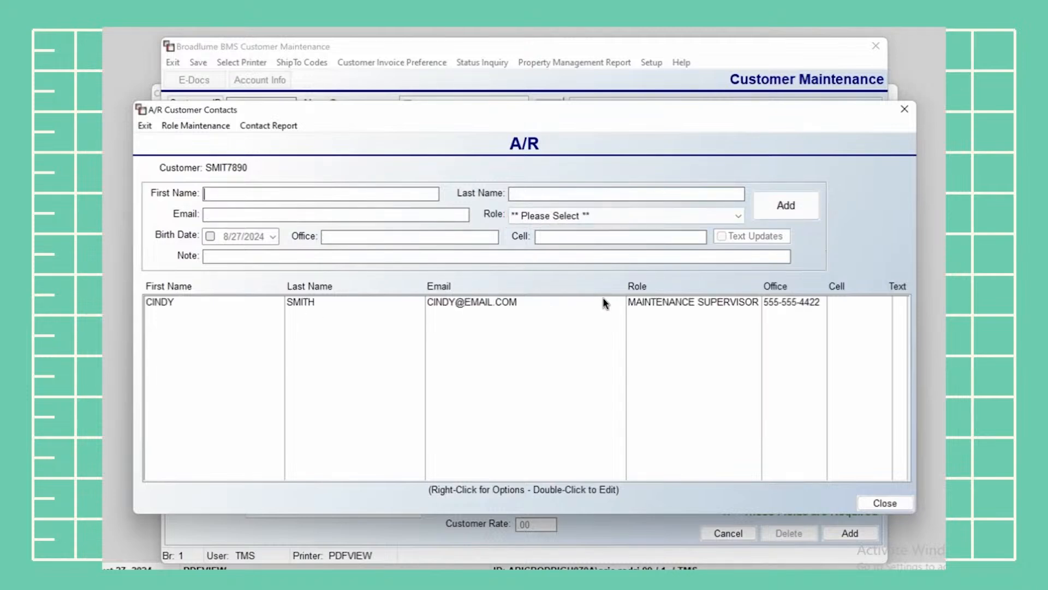
click(498, 303)
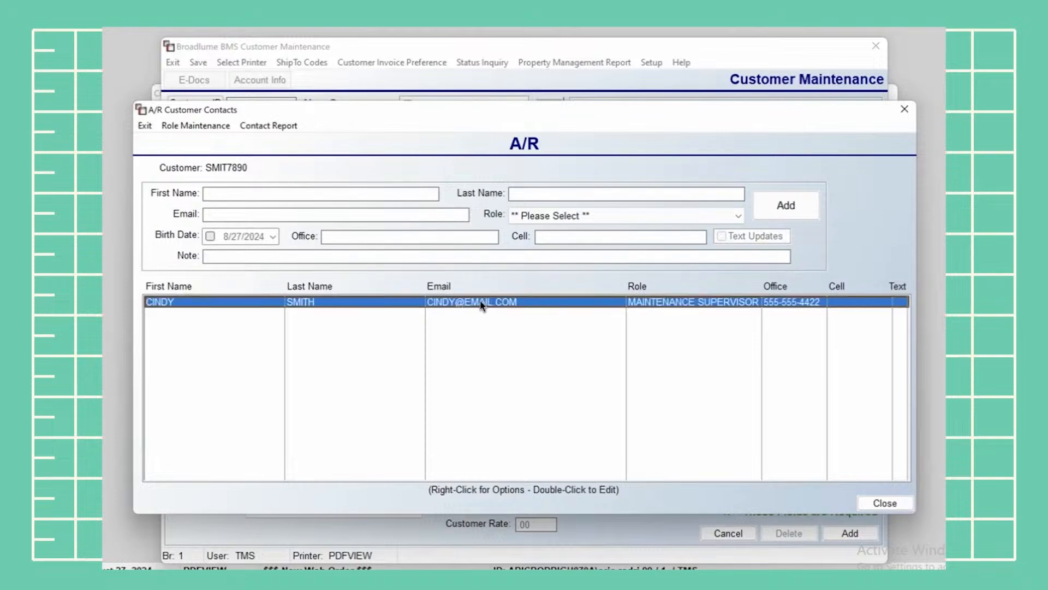
Include the contact when e-mailing Invoice documents and save the contact
double_click(481, 303)
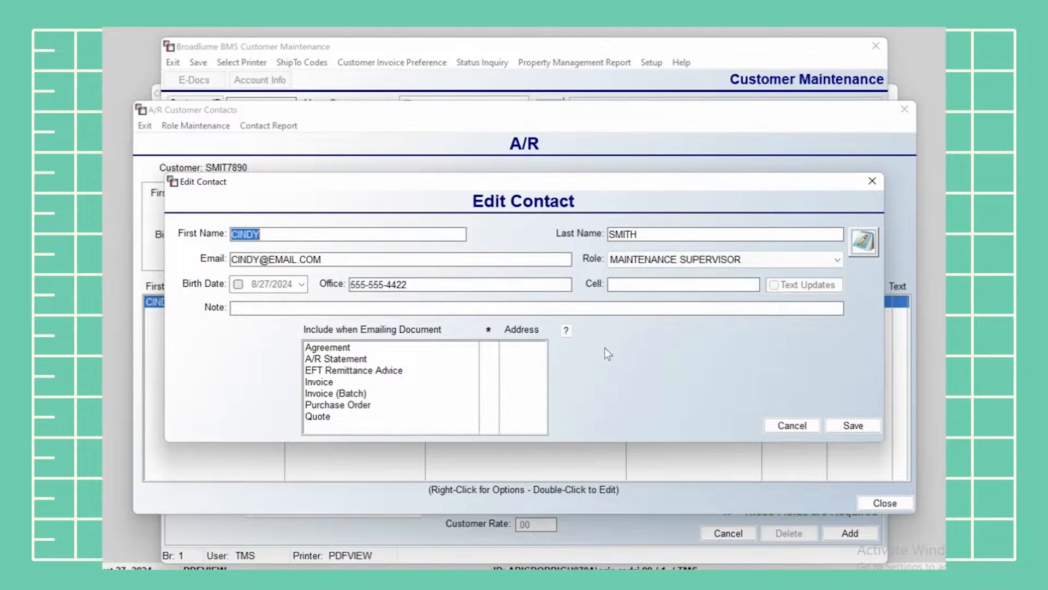
click(471, 384)
double_click(469, 382)
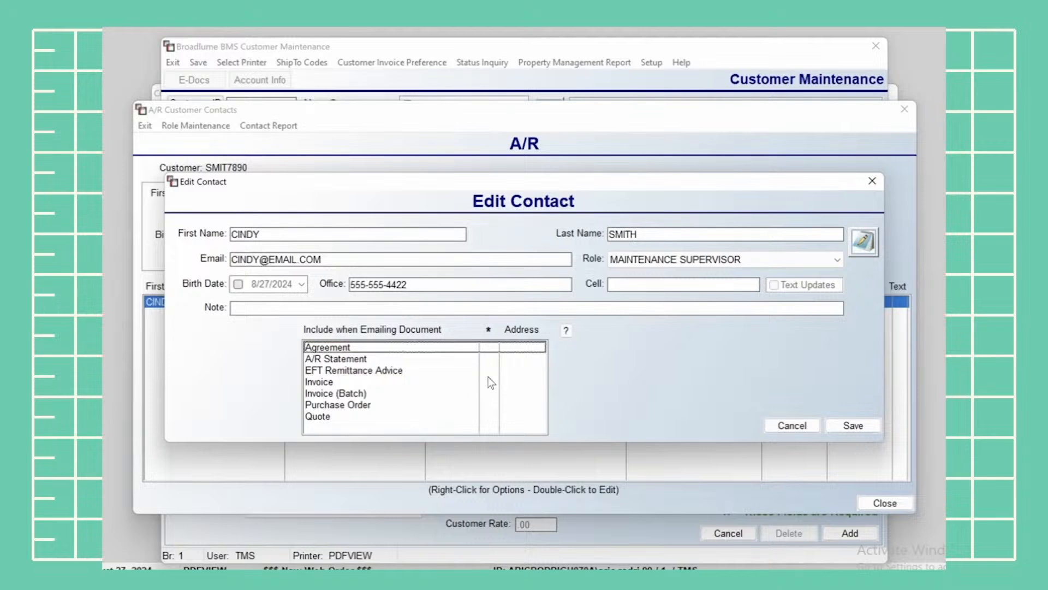
click(853, 425)
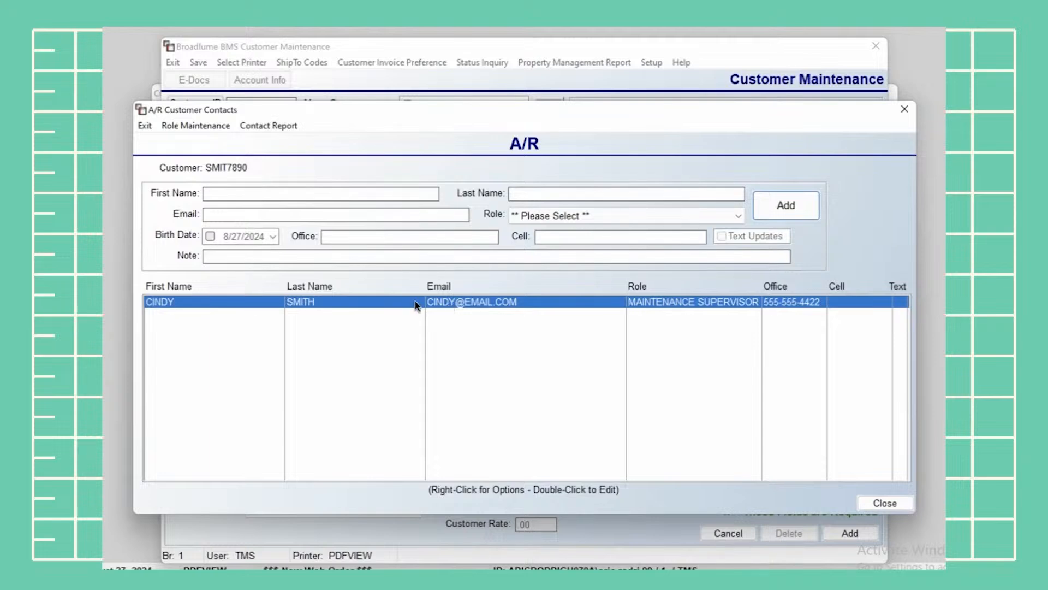
Close A/R Customer Contacts and step through the customer's E-Mail, Telephone 2 and Fax fields
click(889, 500)
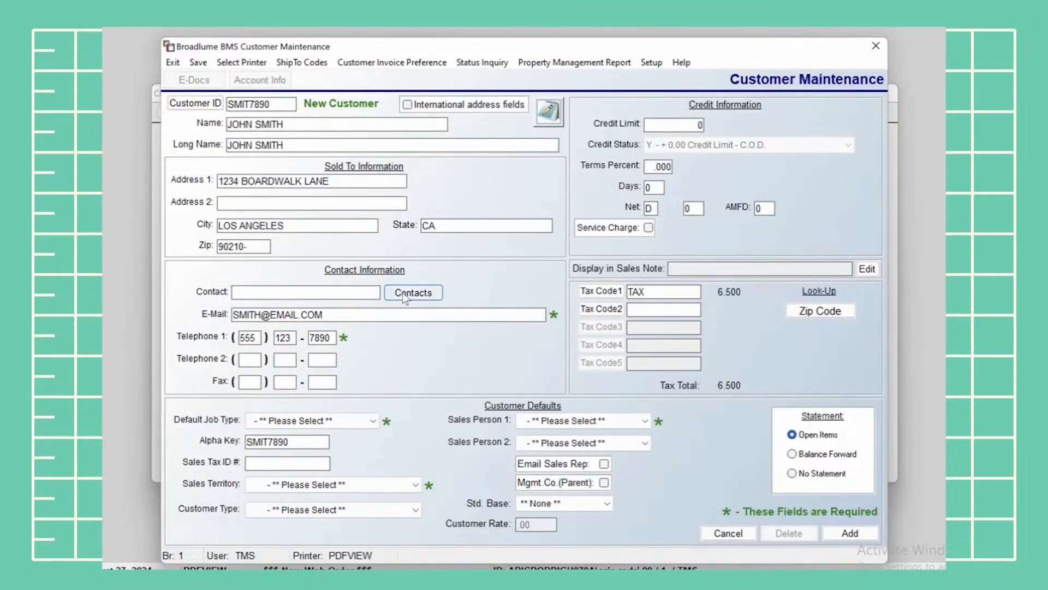
click(352, 318)
click(321, 360)
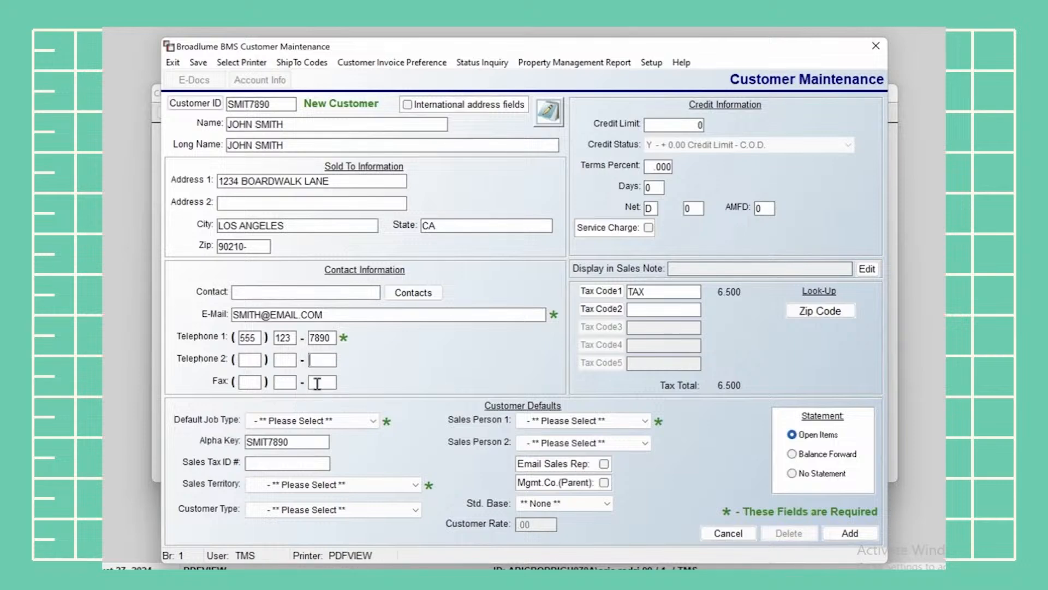
click(317, 383)
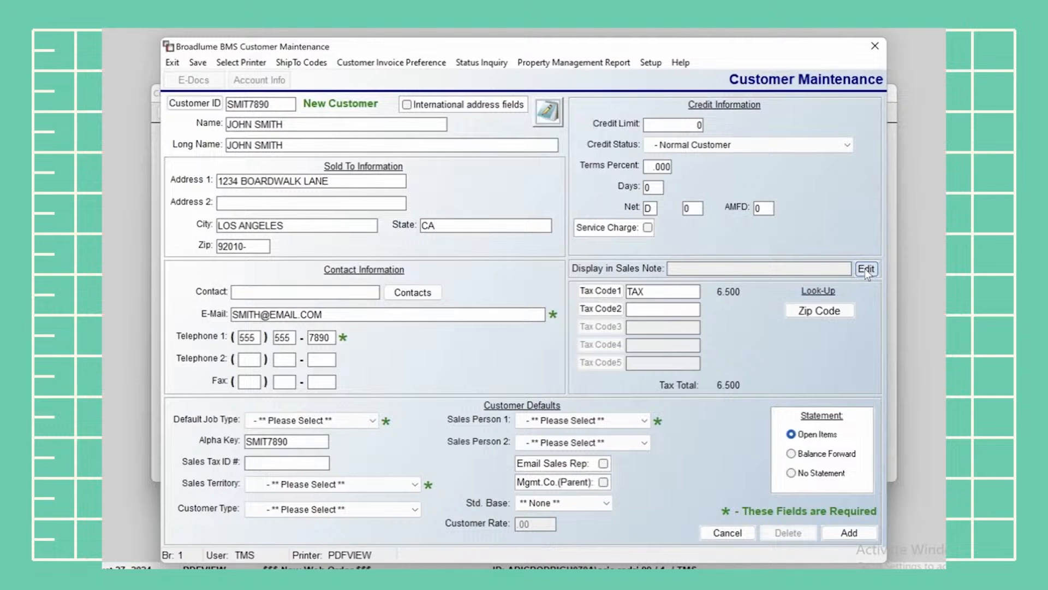
Save a sales note reading 'NO ORDERS OVER $5000' on the customer
click(865, 268)
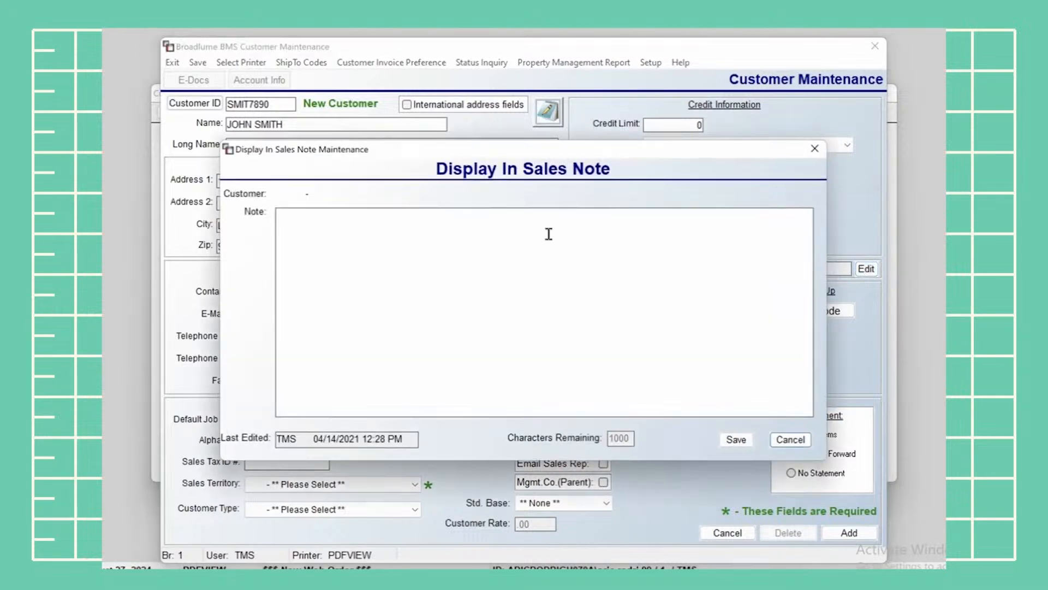
click(320, 220)
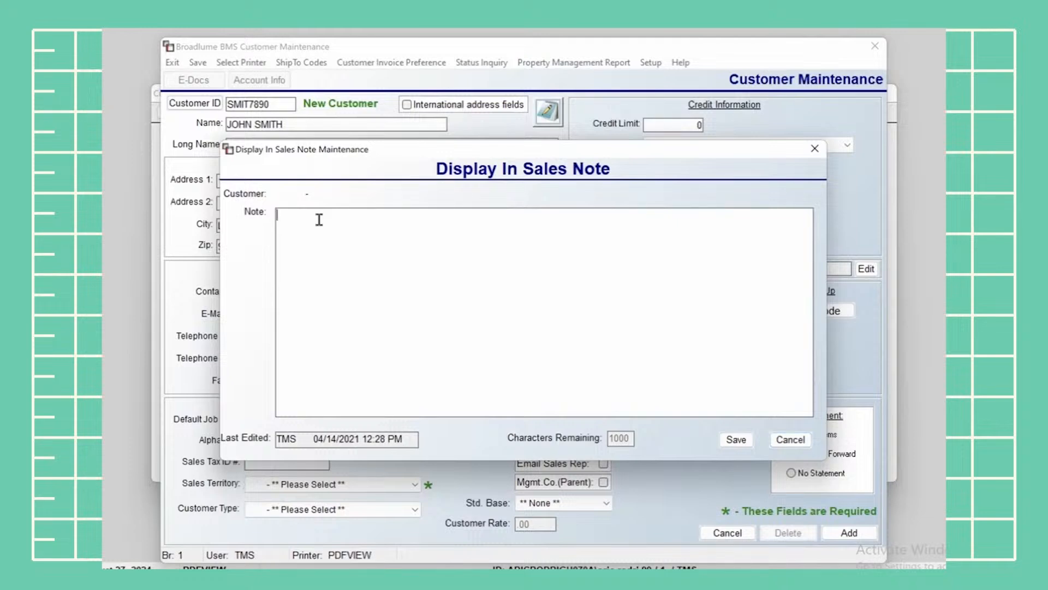
text(NO ORDERS OVER $5000)
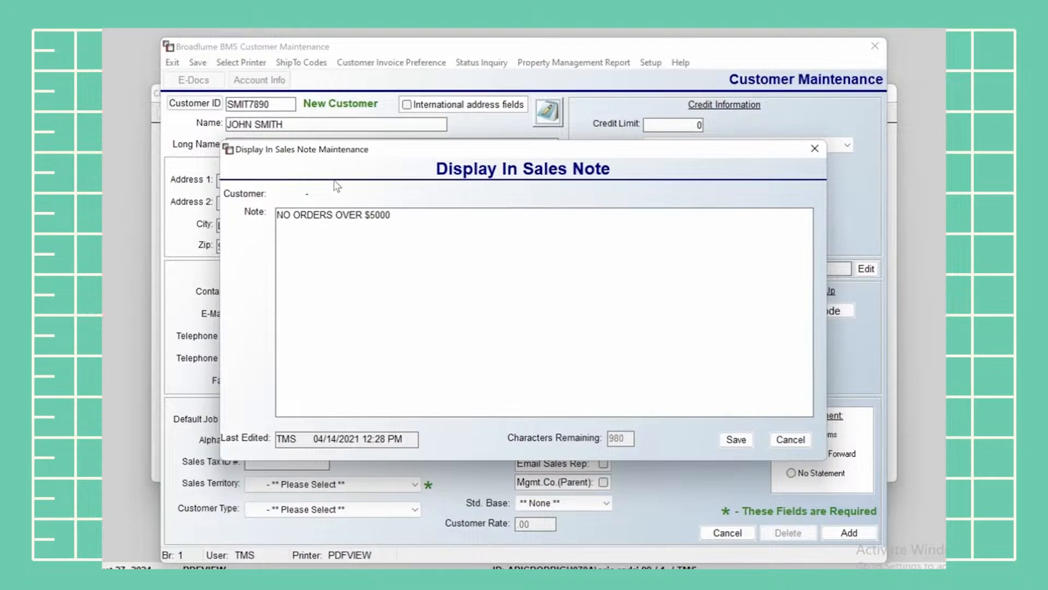
click(742, 439)
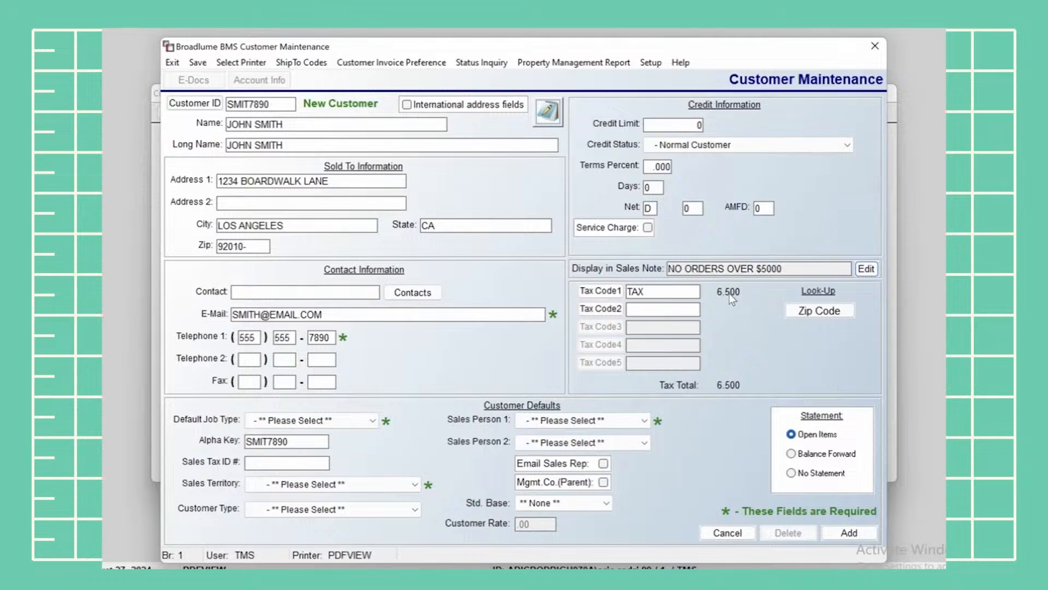
Set Tax Code1 to 01LA LOS ANGELES from Tax Code Selection, bringing the total to 8.000
click(682, 291)
click(598, 290)
click(478, 171)
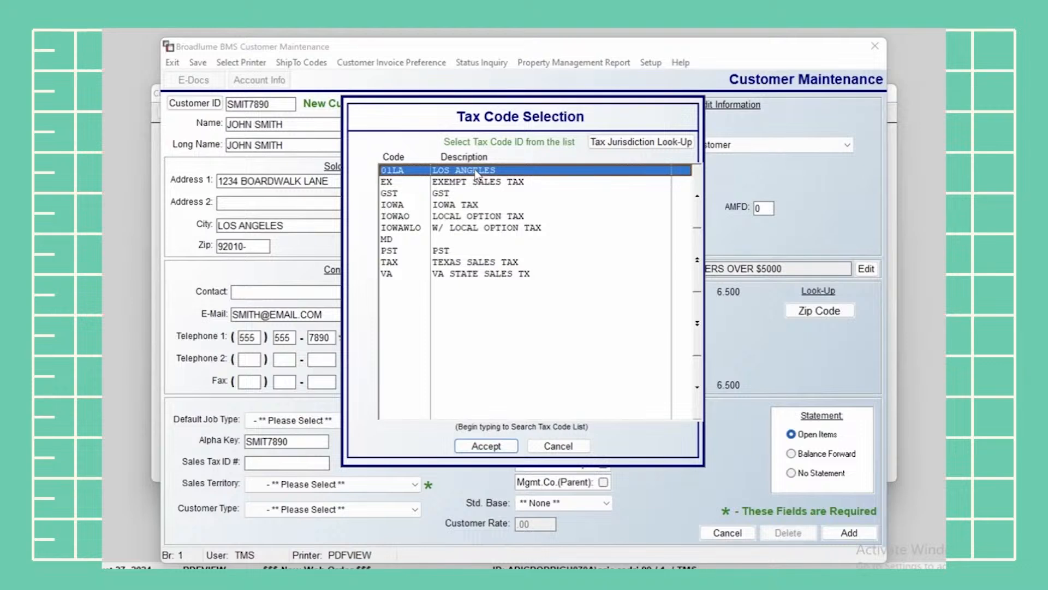
click(497, 444)
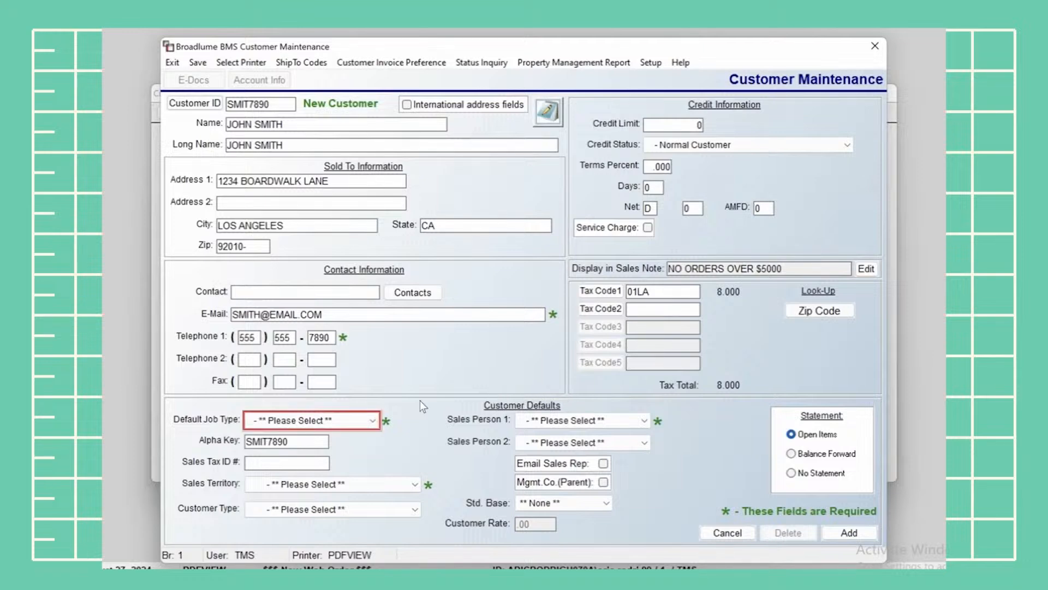
Change the default job type from B1 - BUILDER to CC - CASH AND CARRY, then move to Sales Tax ID
click(346, 417)
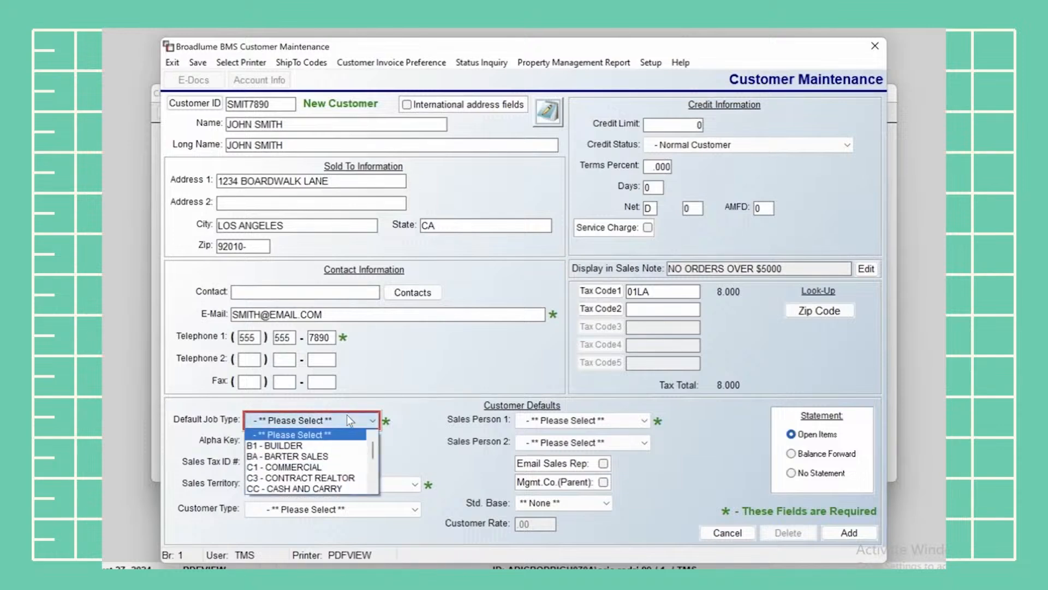
click(336, 446)
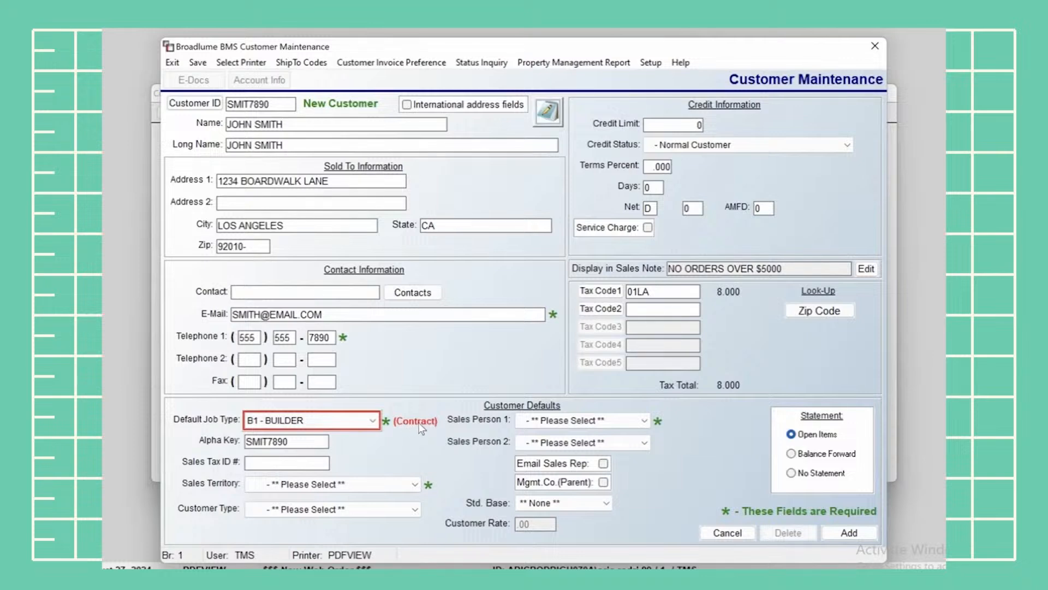
click(350, 420)
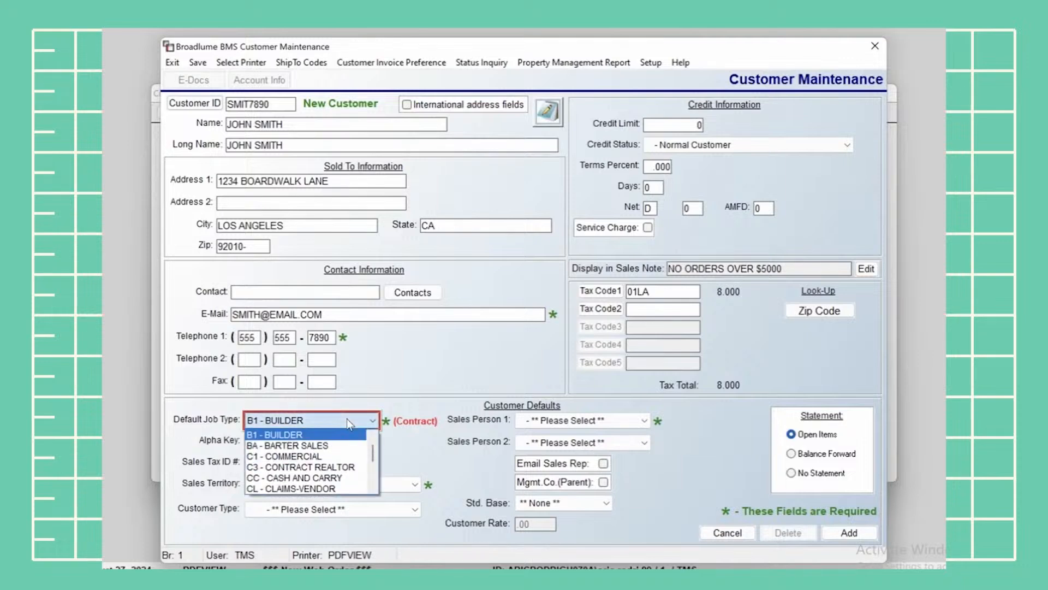
click(336, 476)
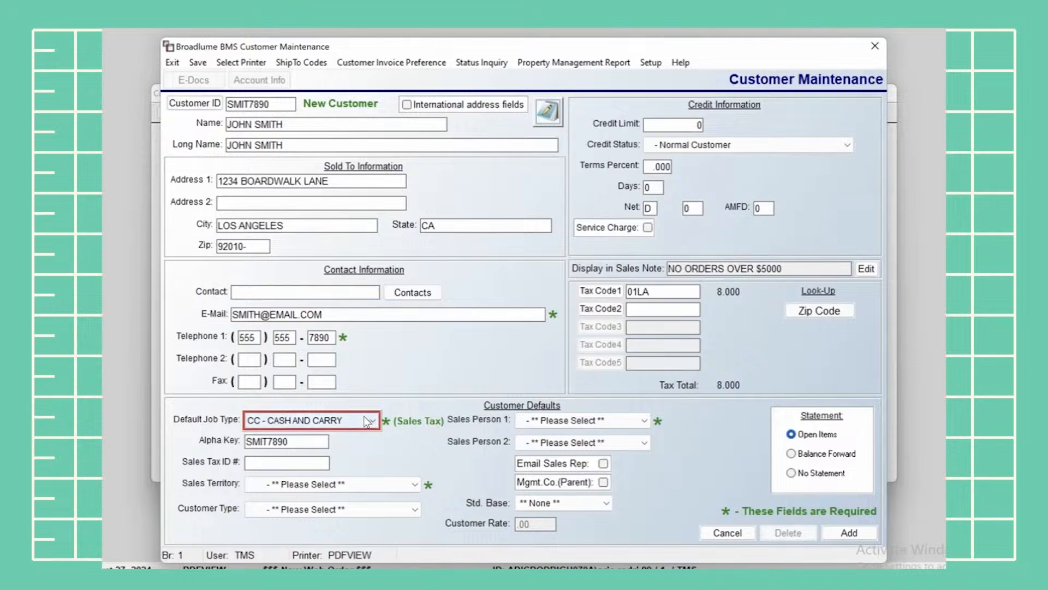
click(301, 444)
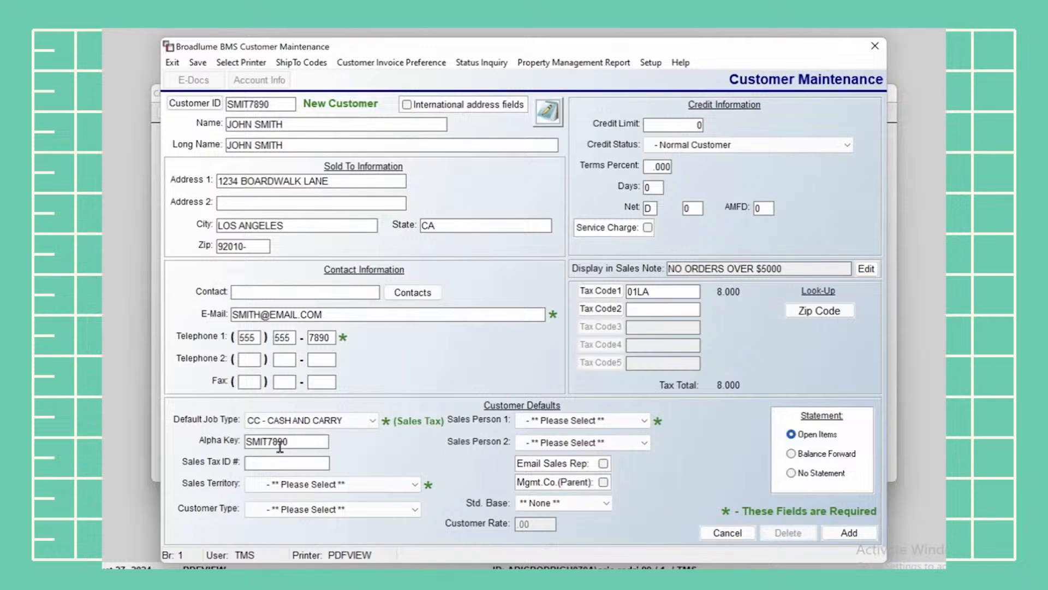
click(269, 466)
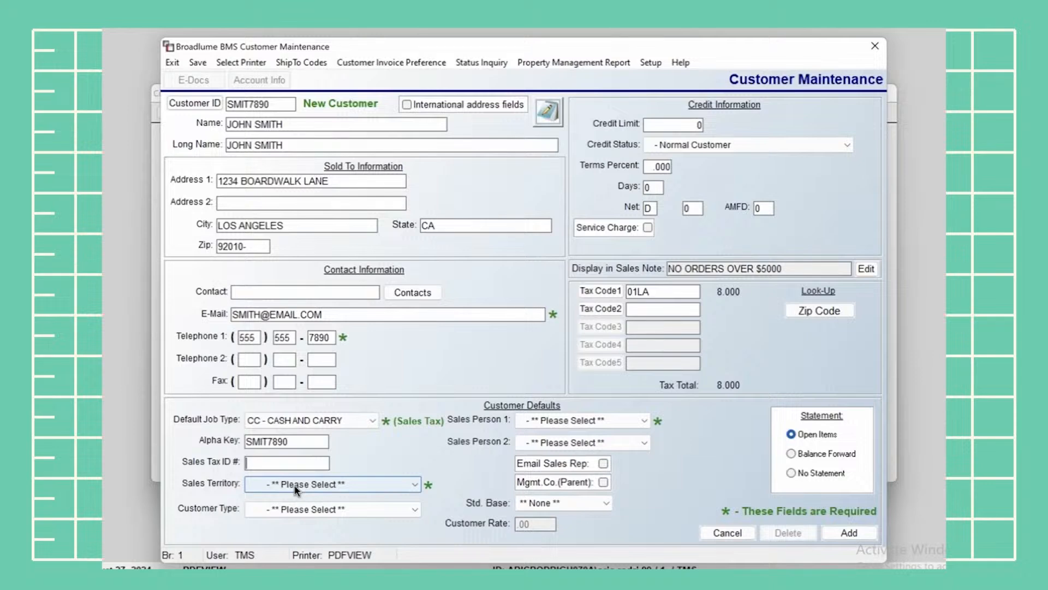
Set sales territory to E1 - EXISTING CUSTOMER and reset customer type to no selection after trying SUB
click(277, 483)
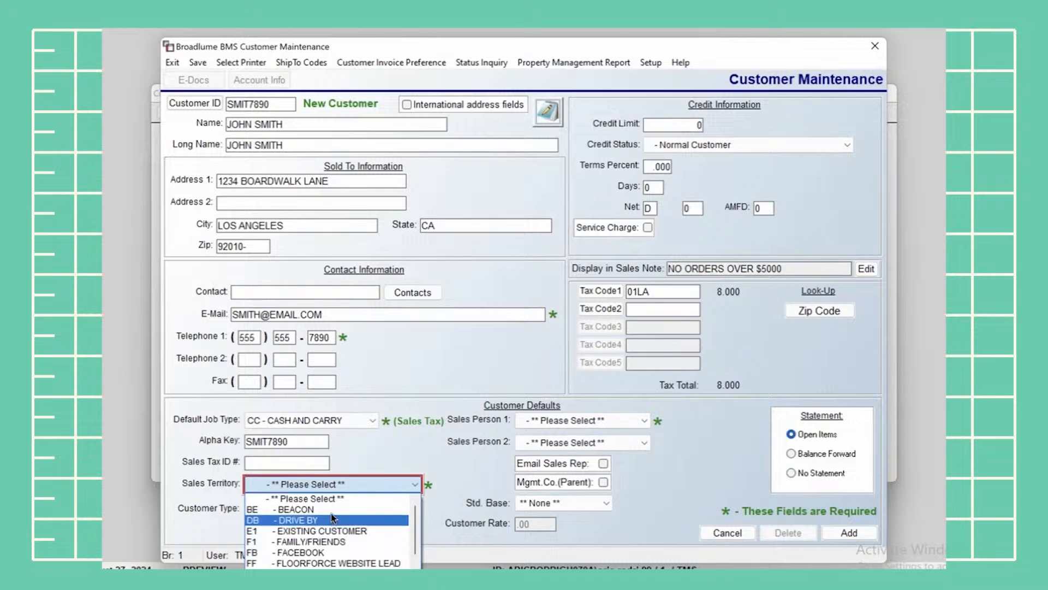
click(328, 531)
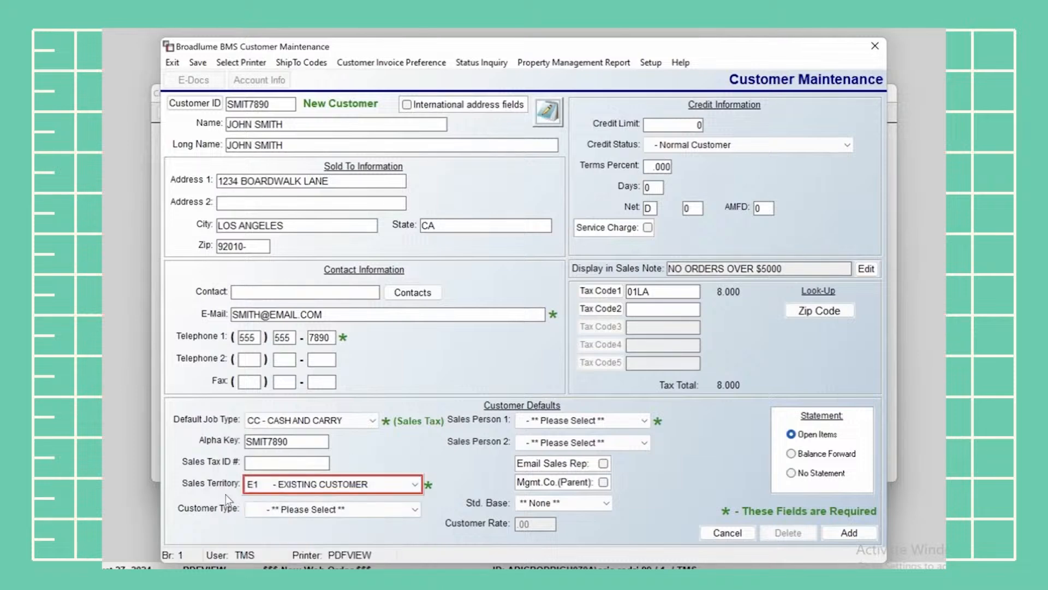
click(263, 506)
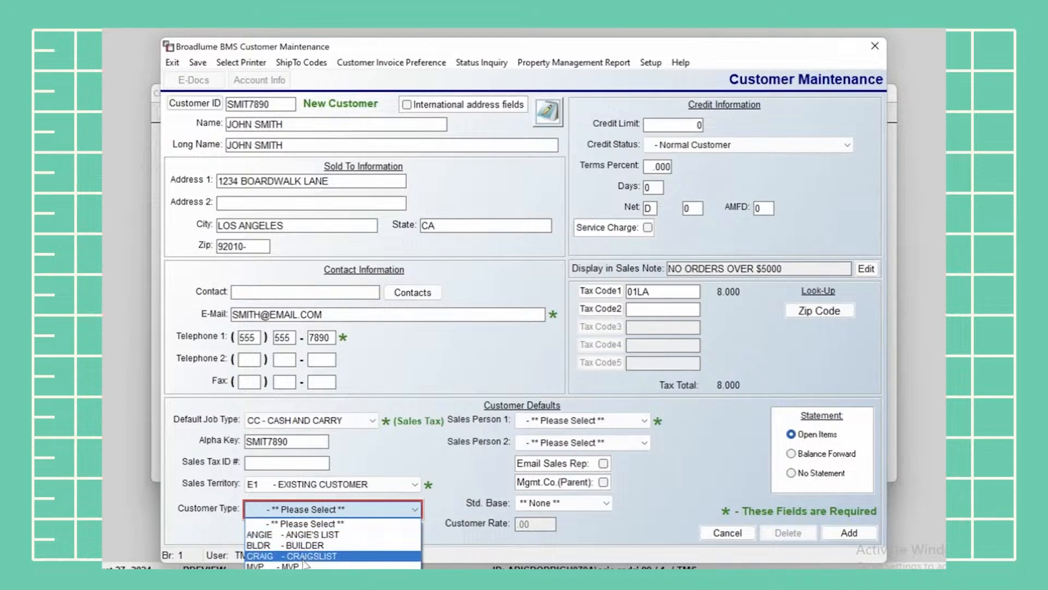
click(333, 578)
click(304, 511)
click(303, 524)
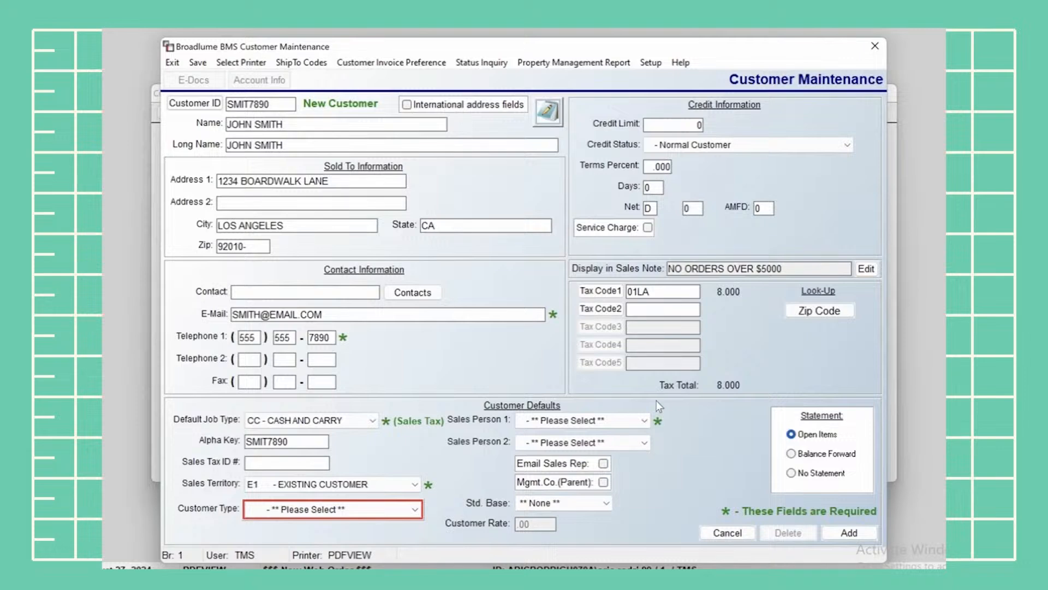
click(595, 420)
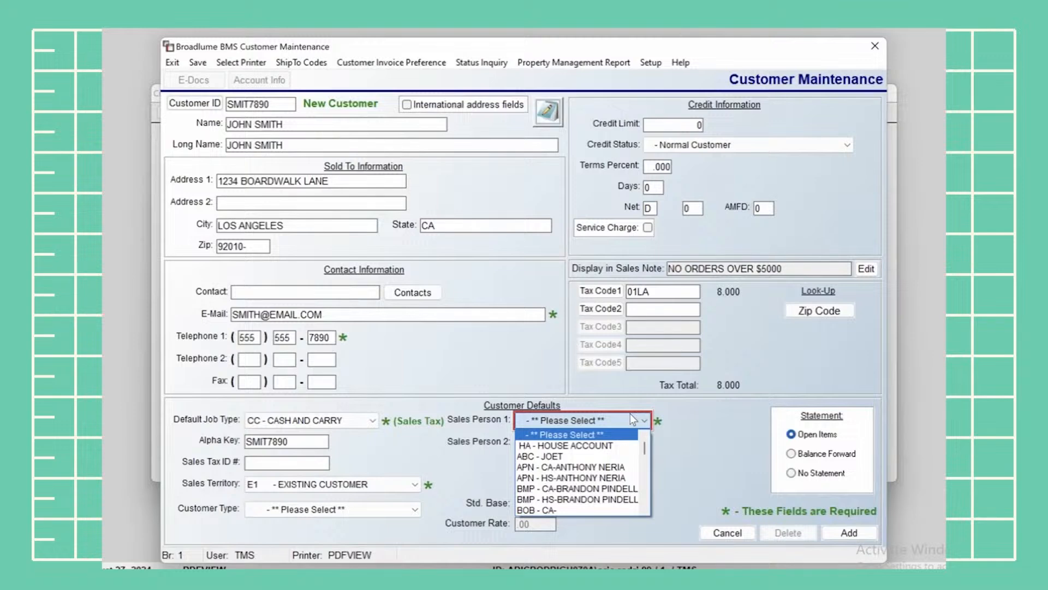
Assign HA - HOUSE ACCOUNT as Sales Person 1 and save the new customer record
click(616, 447)
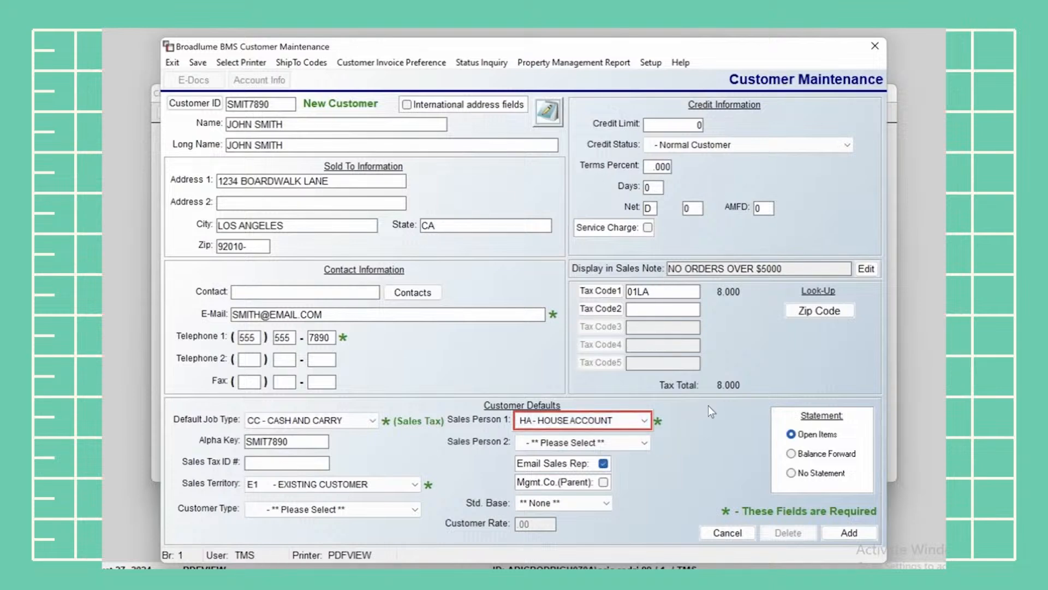
click(849, 532)
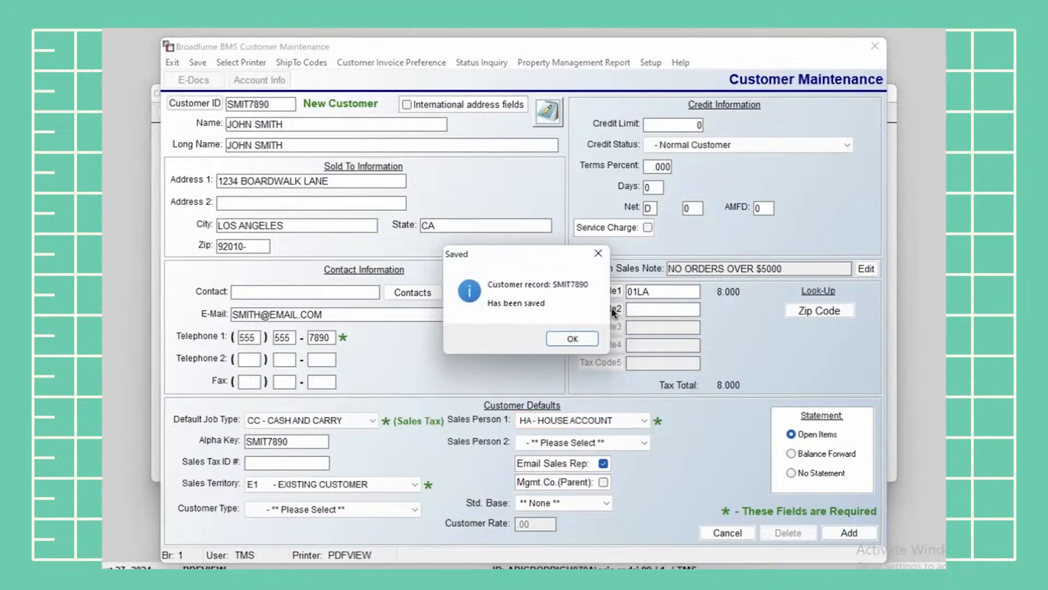
click(581, 338)
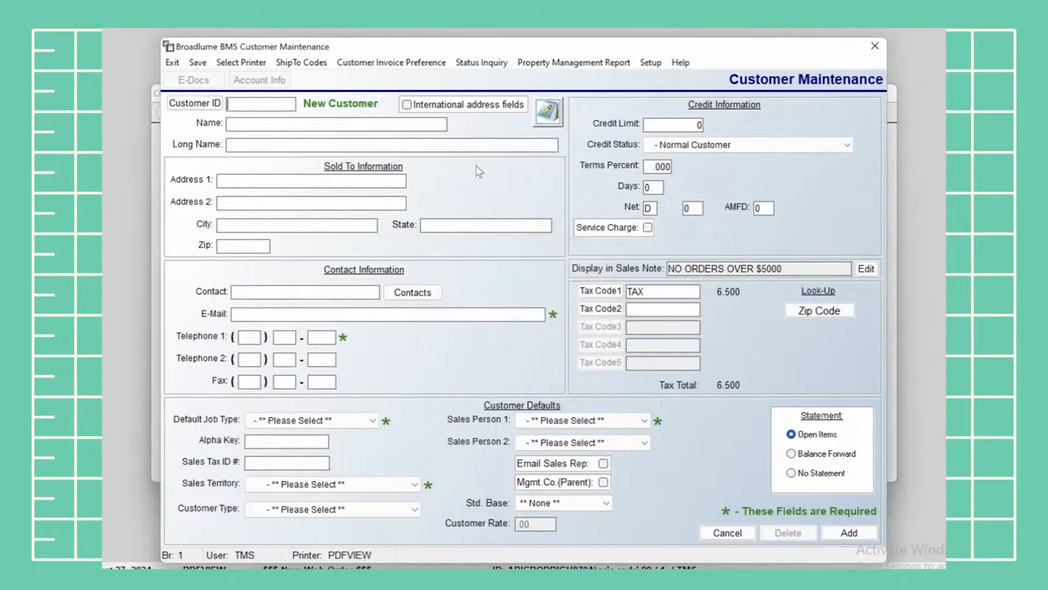
Cancel Customer Maintenance and start Customer Status Inquiry from the Accounts Receivable menu
click(725, 534)
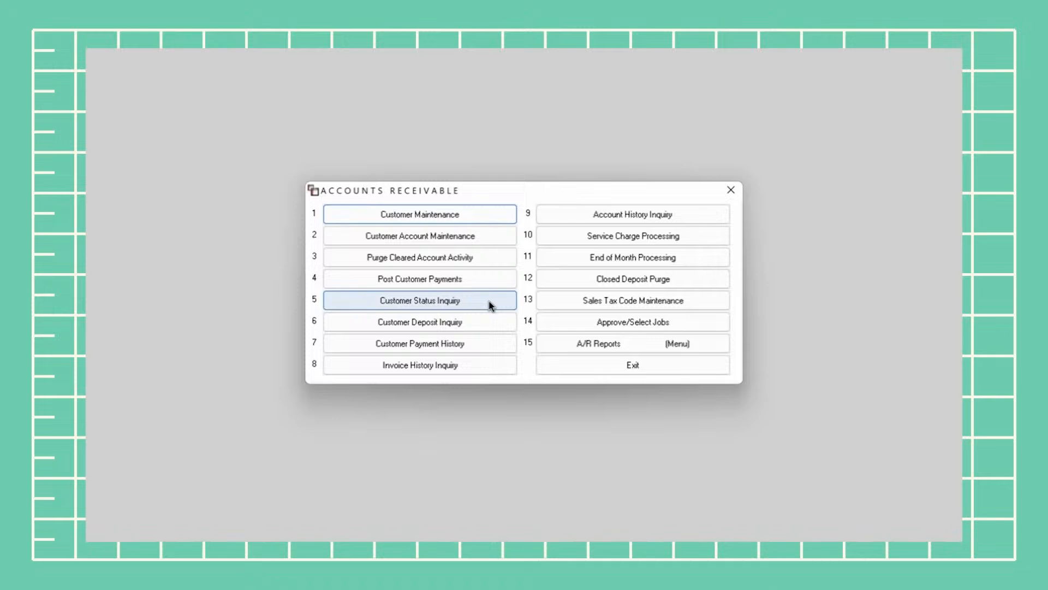
click(475, 303)
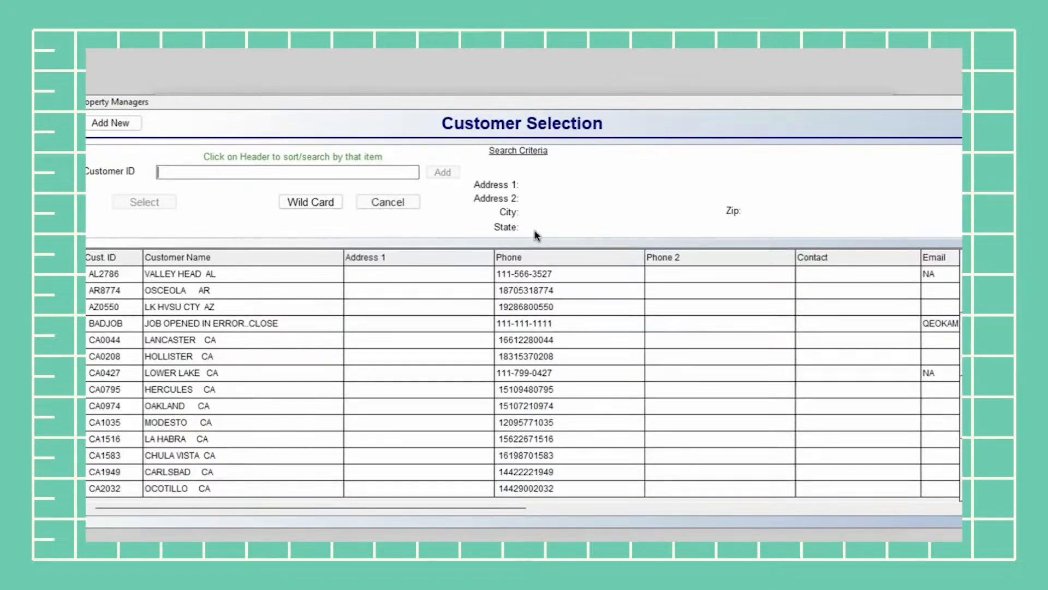
Enter the customer's ID in the Customer ID box to open their invoice credit lookup
text(WHI)
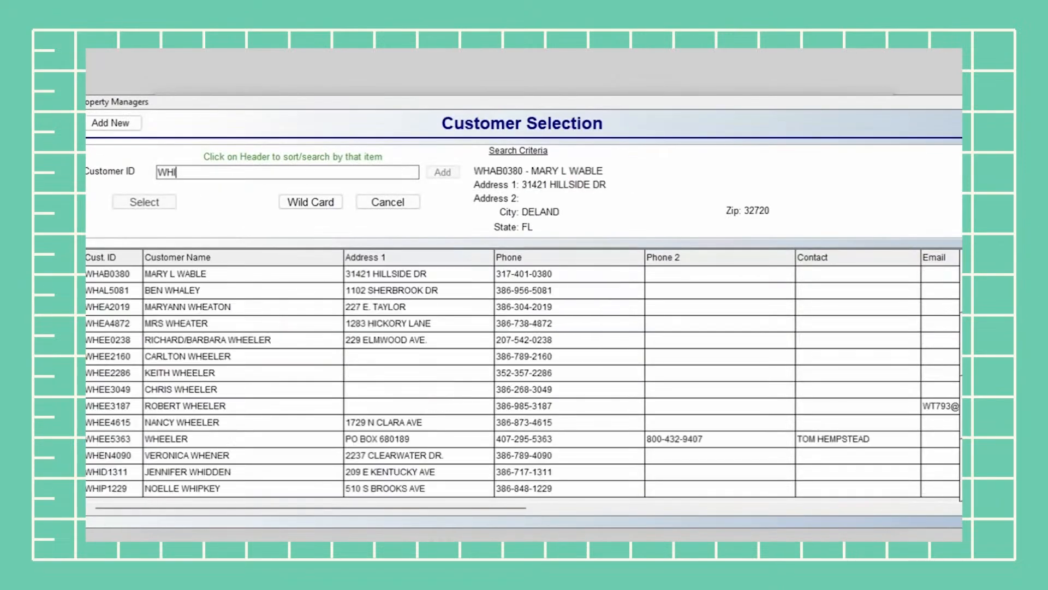
text(TE642)
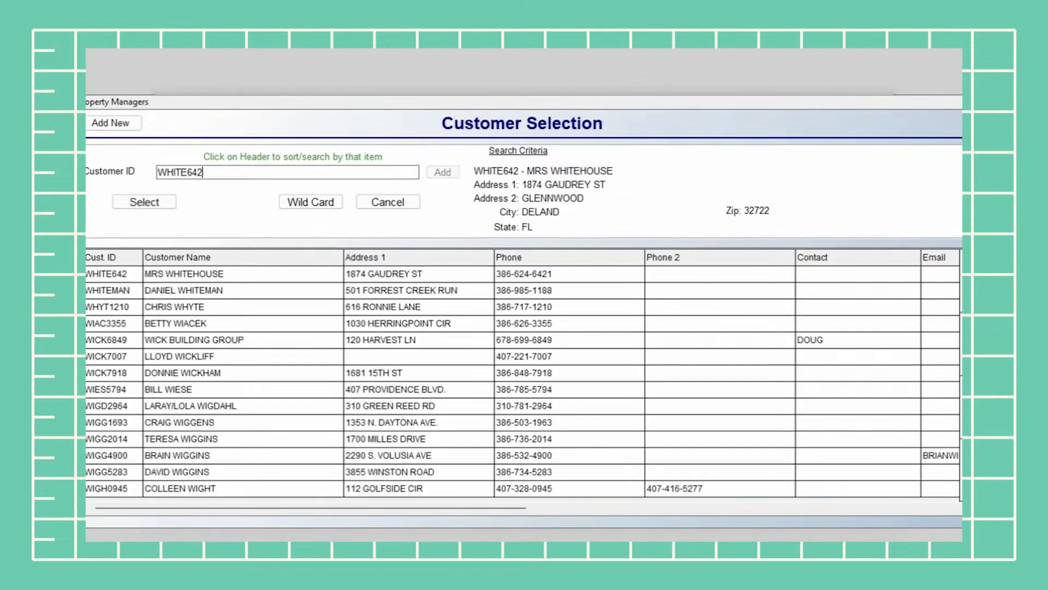
key(Return)
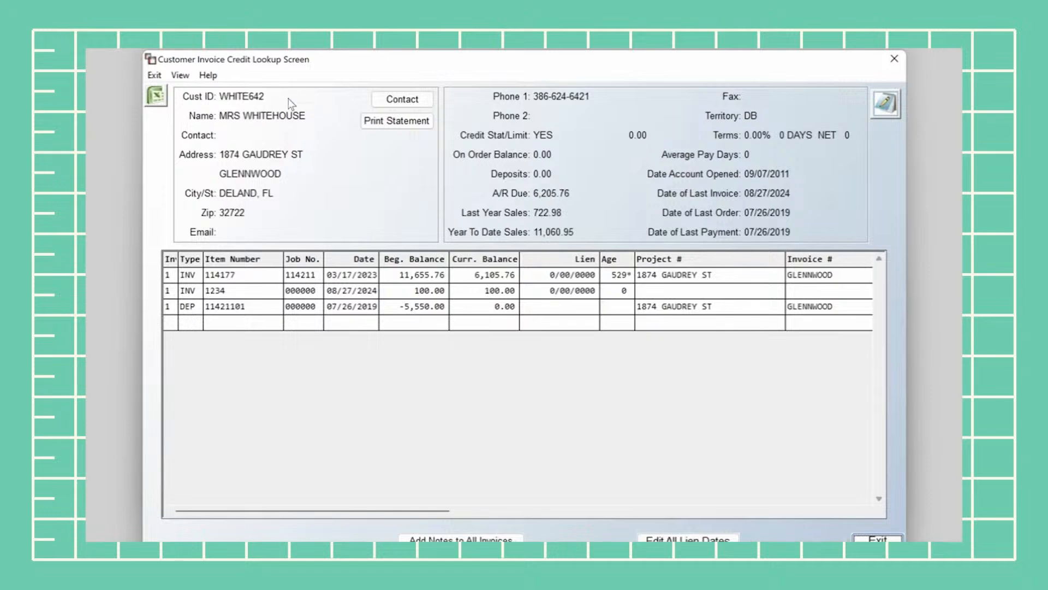
Open the A/R Statement Print dialog, dated 8/27/2024, for the current customer
click(402, 121)
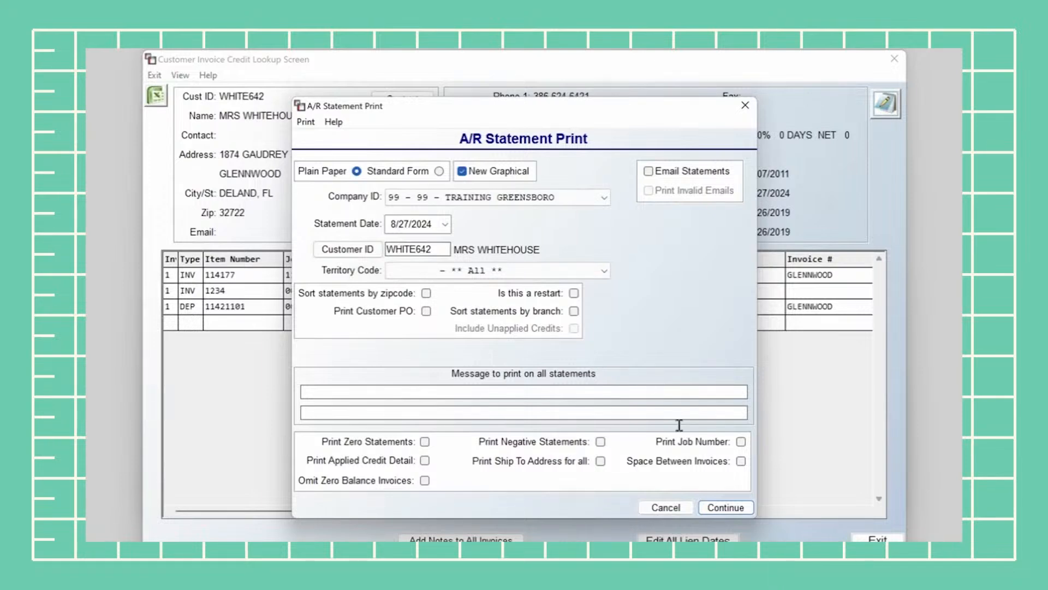
Cancel the A/R Statement Print dialog without printing any statement
click(685, 508)
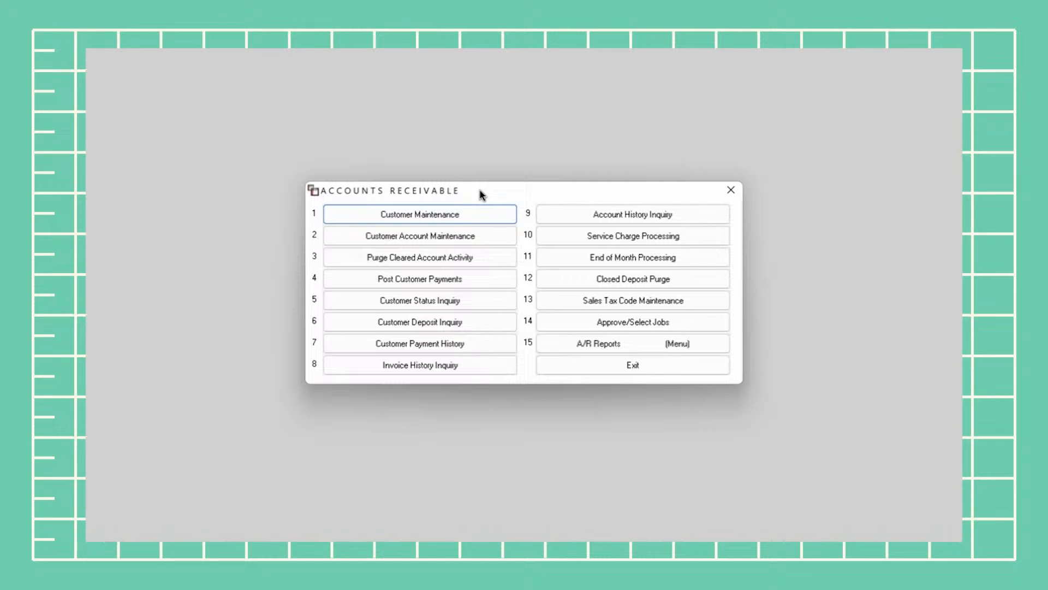
Open the A/R Purge Account Activity dialog for 99 - TRAINING GREENSBORO from the Accounts Receivable menu
click(420, 260)
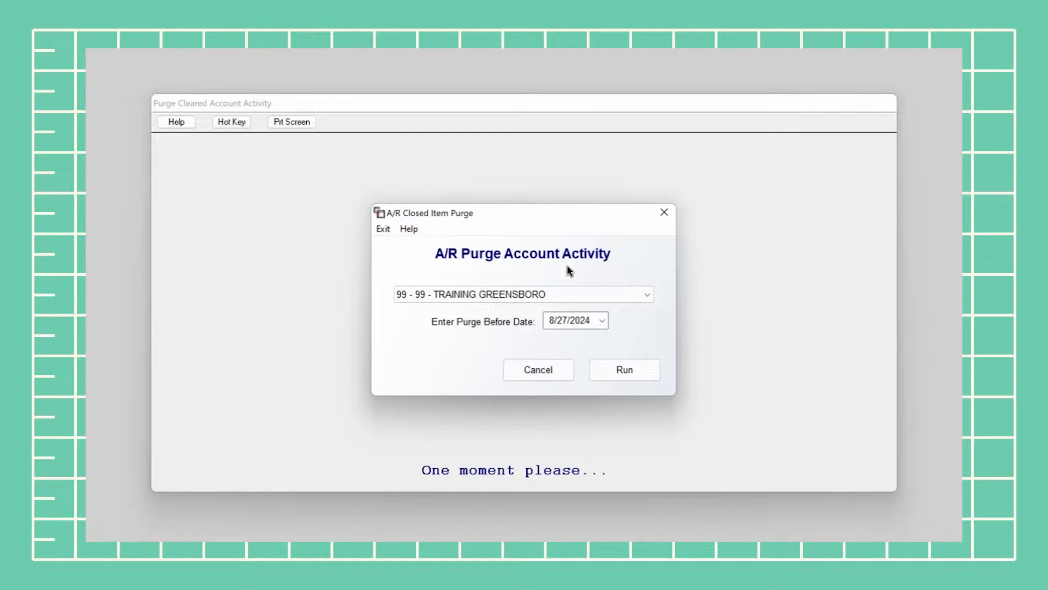
Run the cleared-activity purge for 99 - TRAINING GREENSBORO with the before-date month moved back to July
click(457, 295)
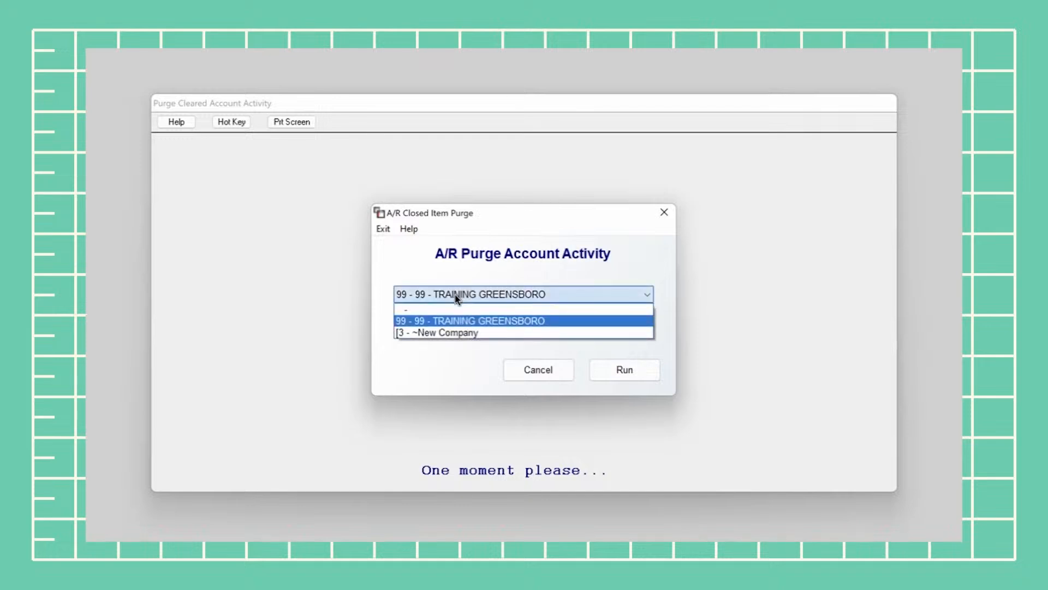
click(454, 321)
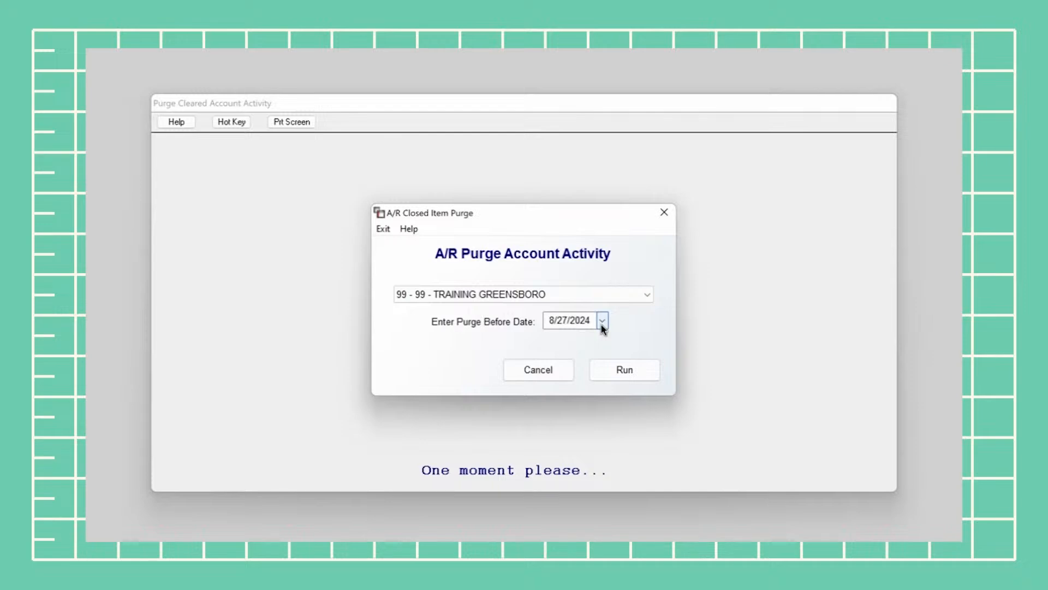
click(551, 322)
key(Down)
click(623, 369)
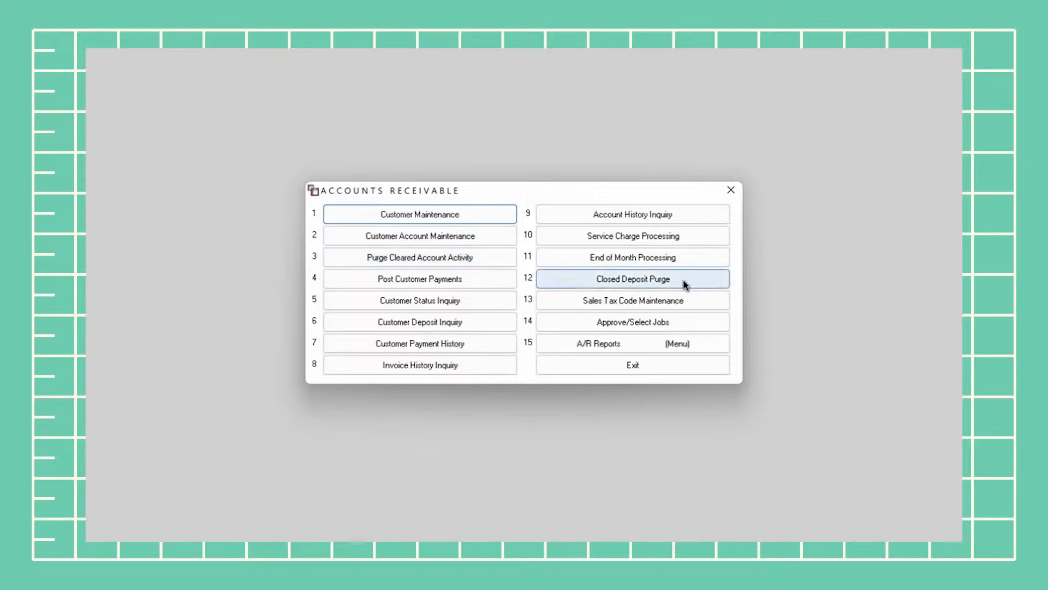
Run the closed deposit purge for TRAINING GREENSBORO with Limit Purge Range ticked for older deposits
click(704, 282)
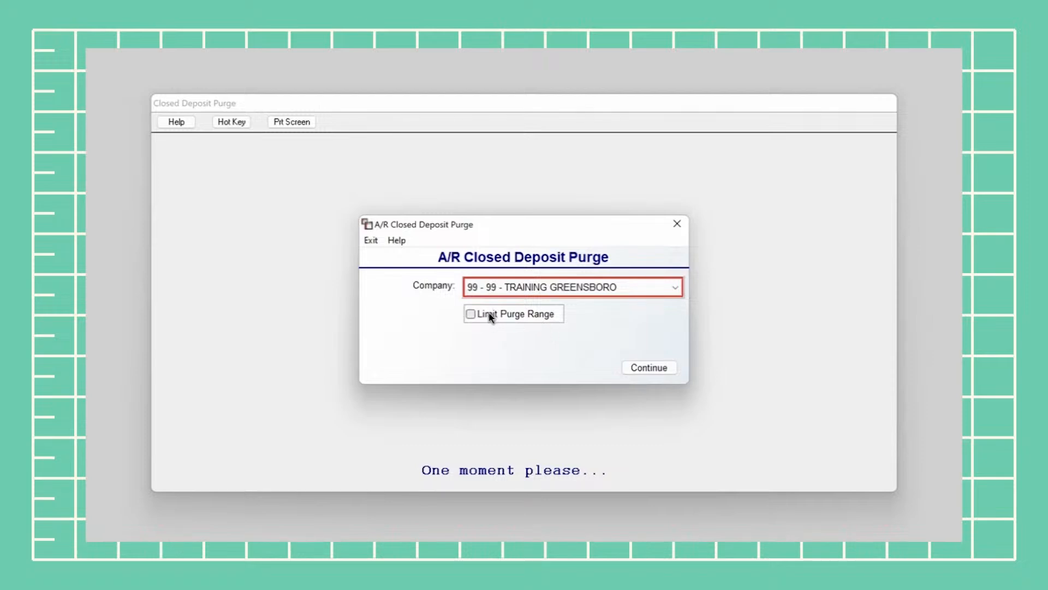
click(469, 314)
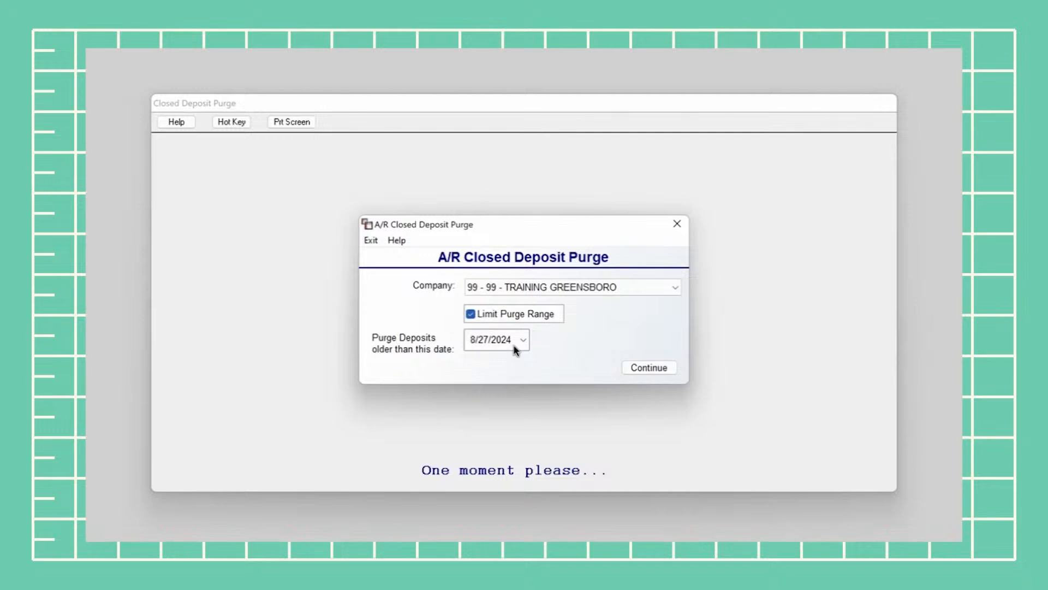
click(473, 342)
click(647, 368)
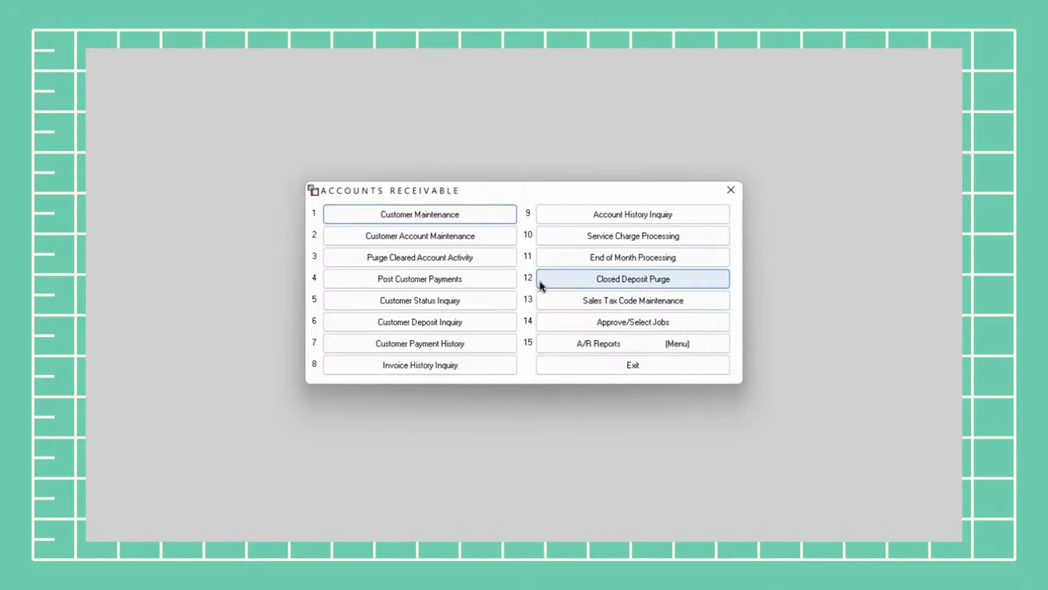
Run A/R end-of-month processing with Purge Zero Balance Items dated 8/1/2024, then acknowledge completion
click(679, 258)
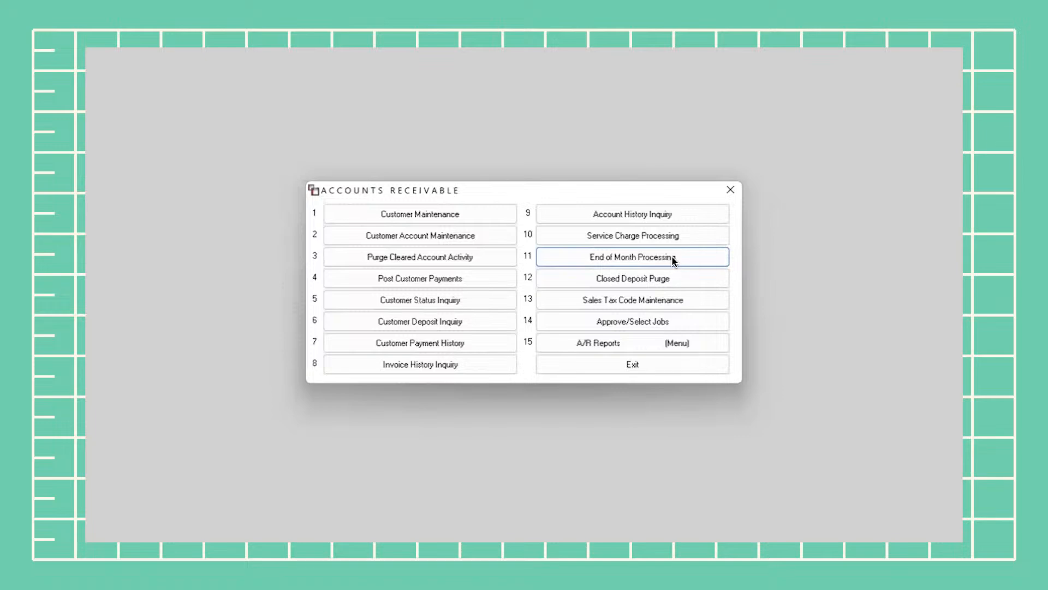
click(676, 260)
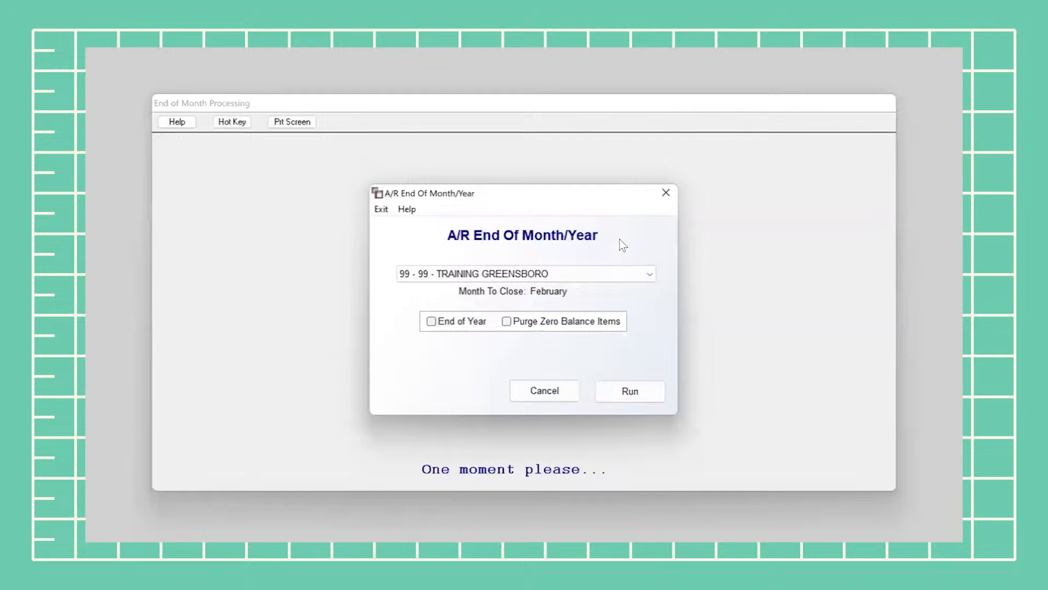
click(536, 324)
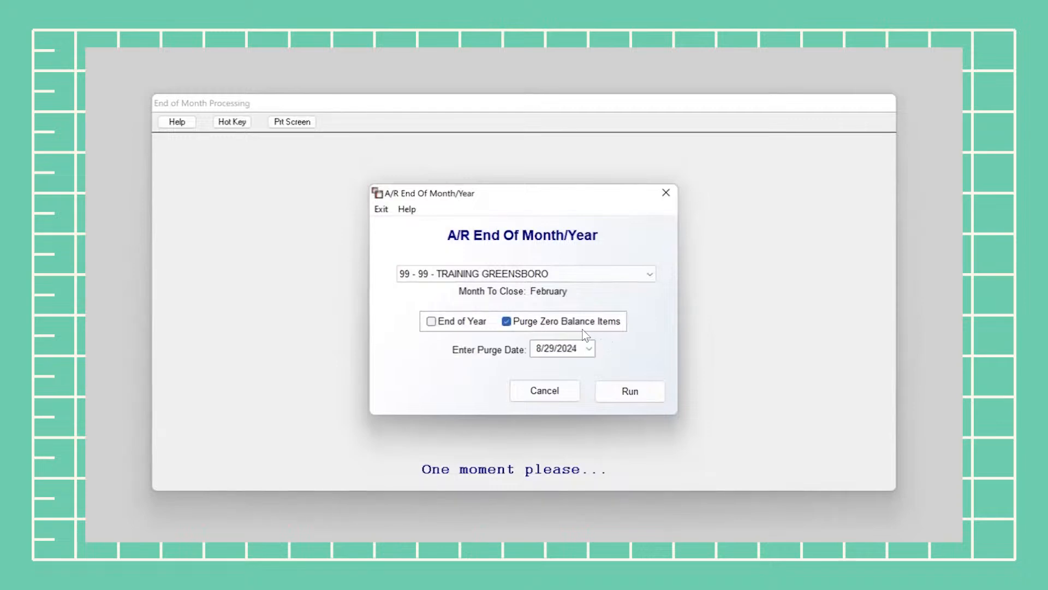
click(551, 349)
click(588, 352)
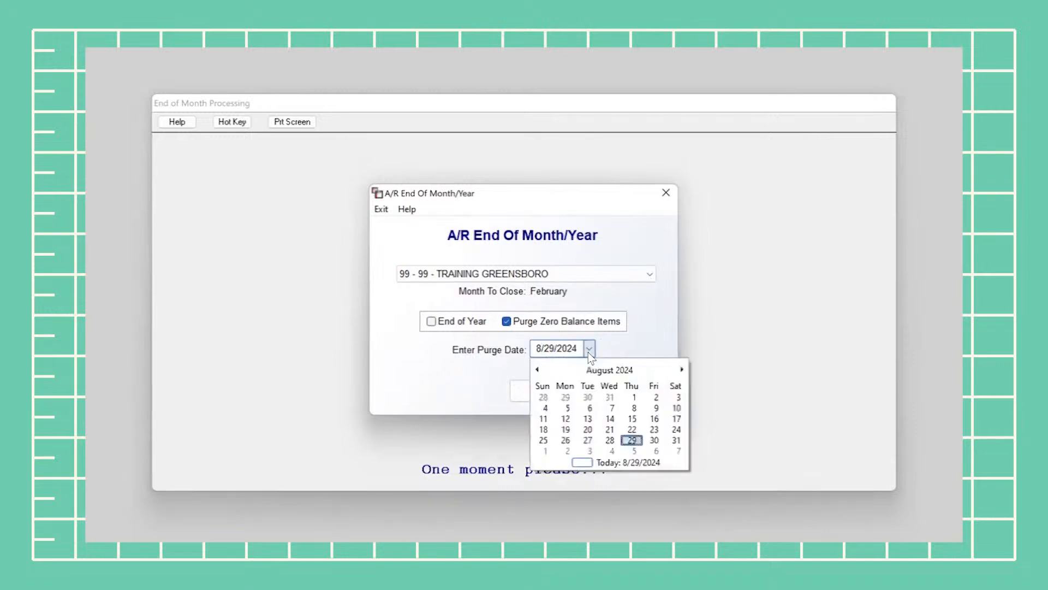
click(634, 397)
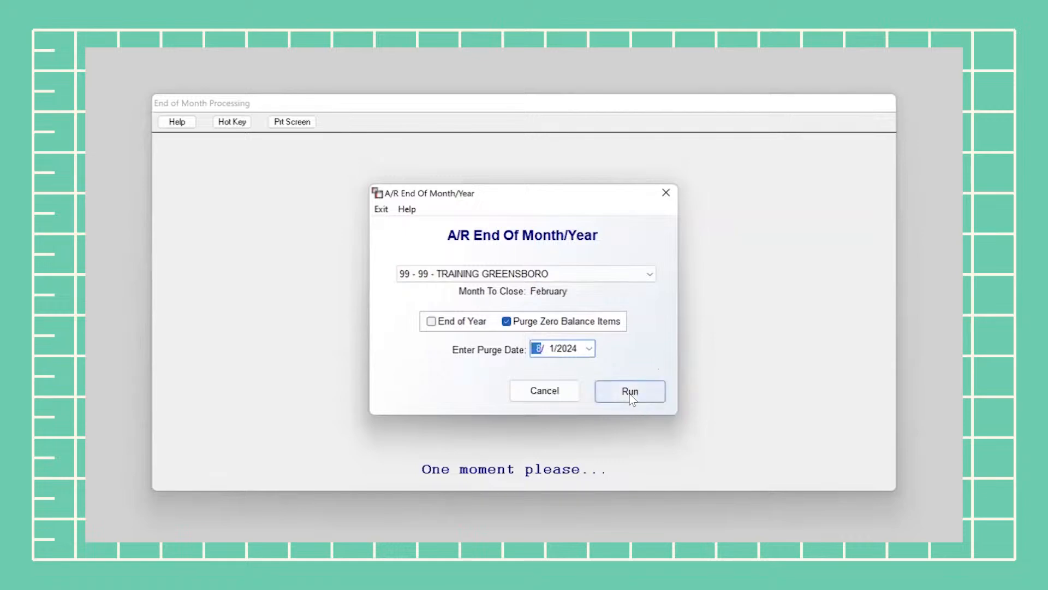
click(631, 398)
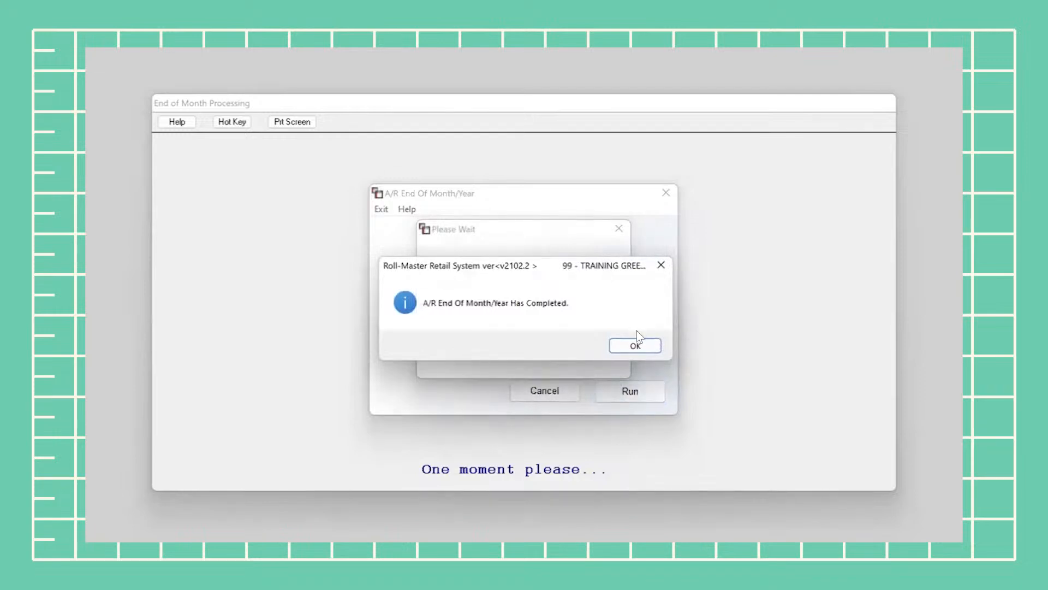
click(636, 343)
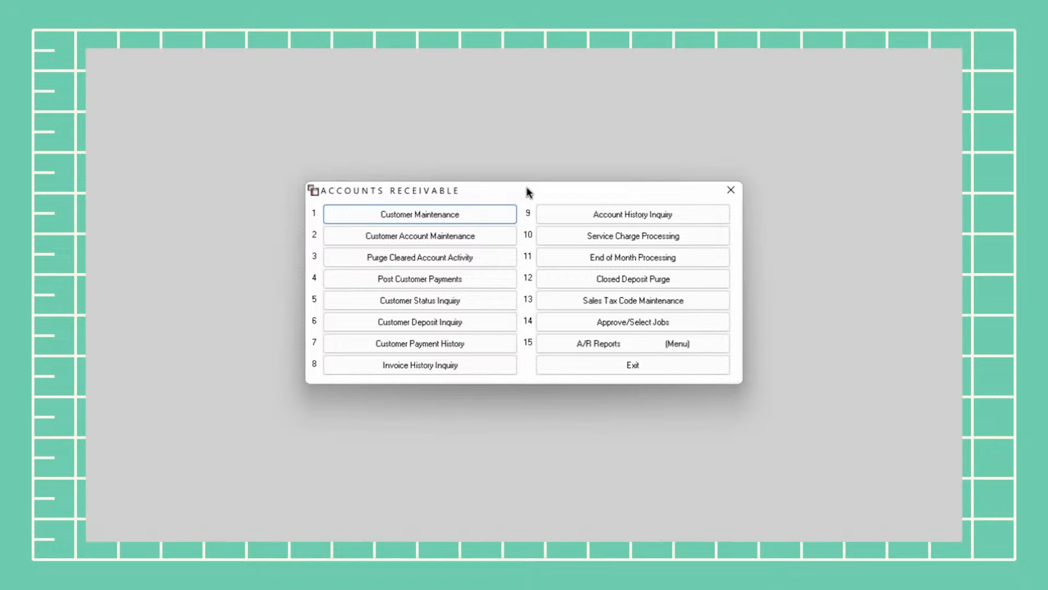
Start the Customer Master Listing report from A/R Reports, printing to PDFVIEW
click(644, 345)
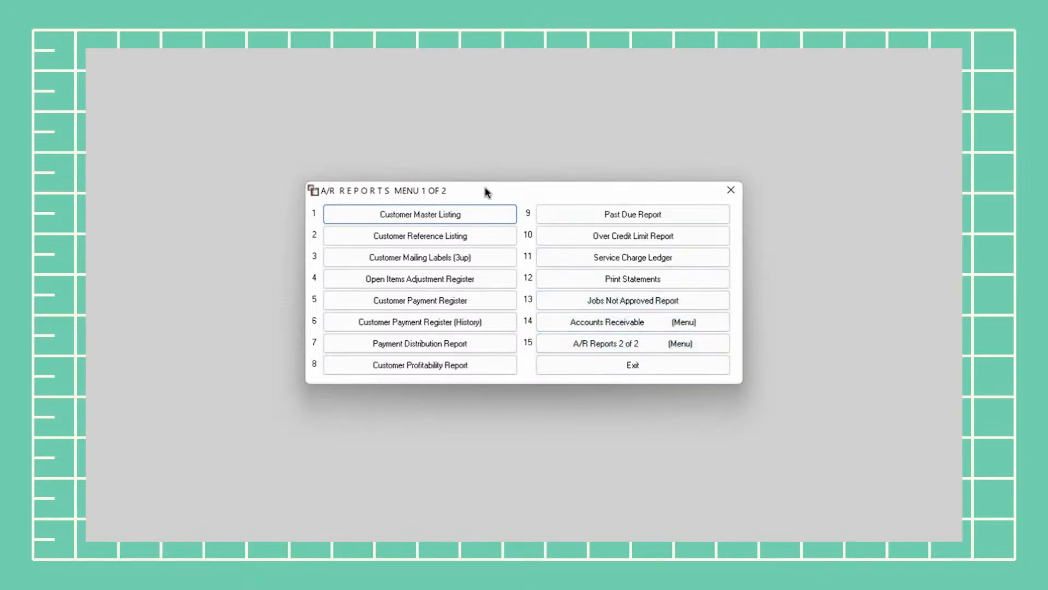
click(488, 216)
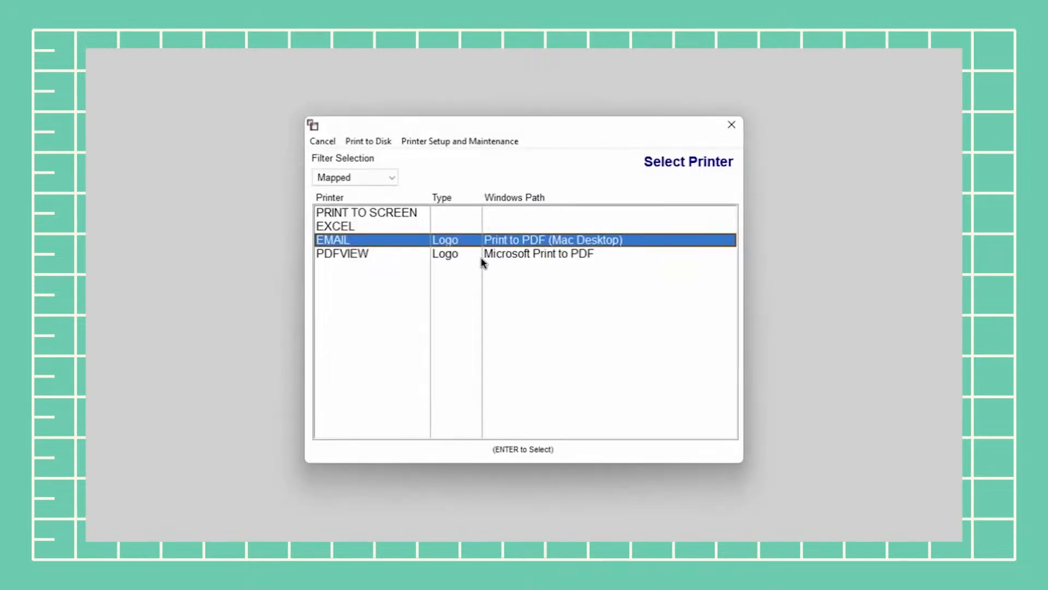
click(481, 260)
double_click(481, 260)
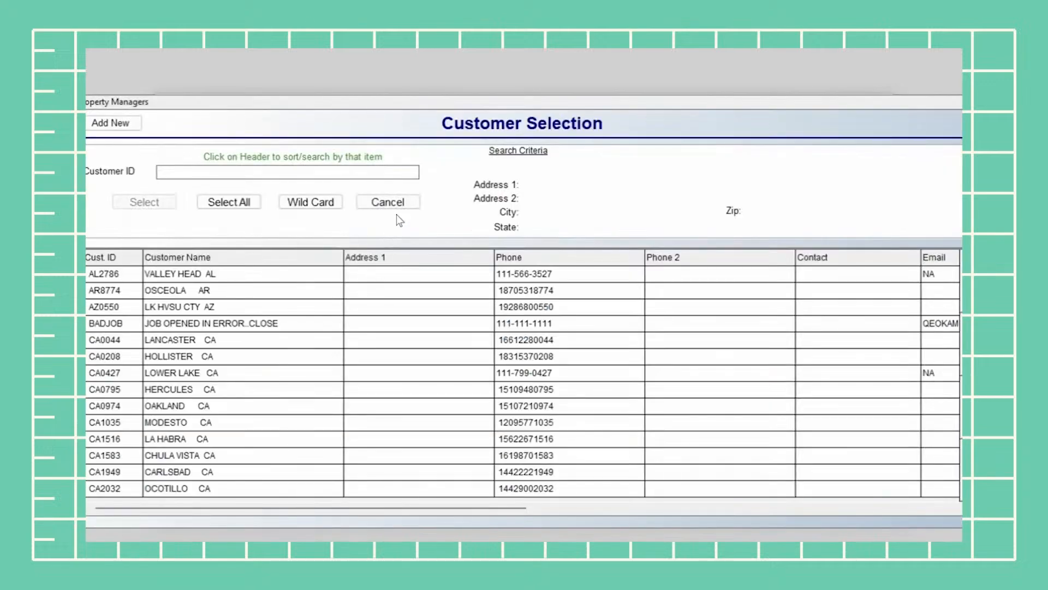
Export the Customer Master Listing for all customers and territories as Customer Addr Export to Excel
click(399, 202)
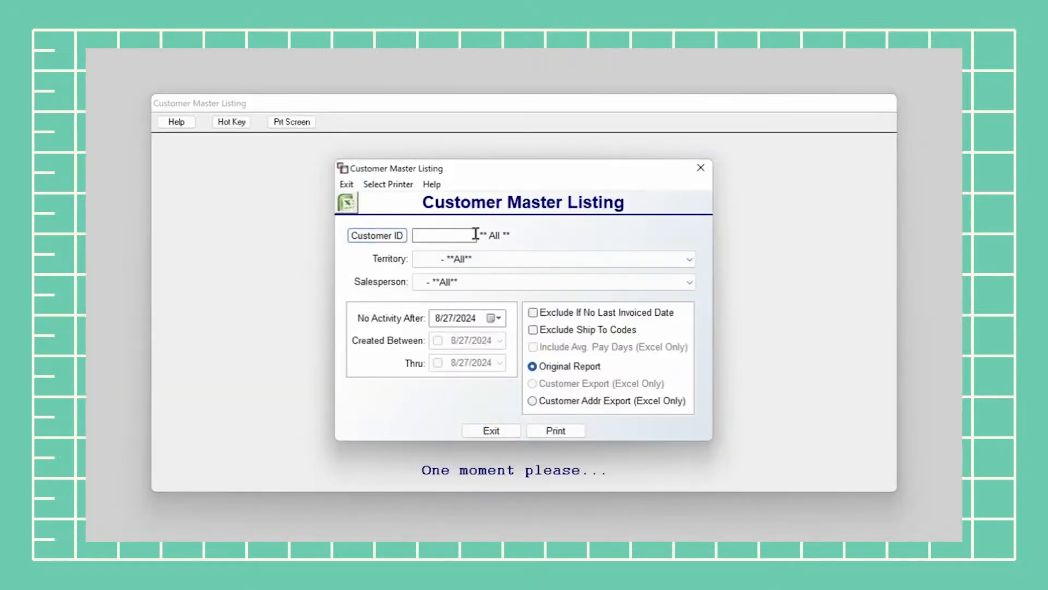
click(468, 261)
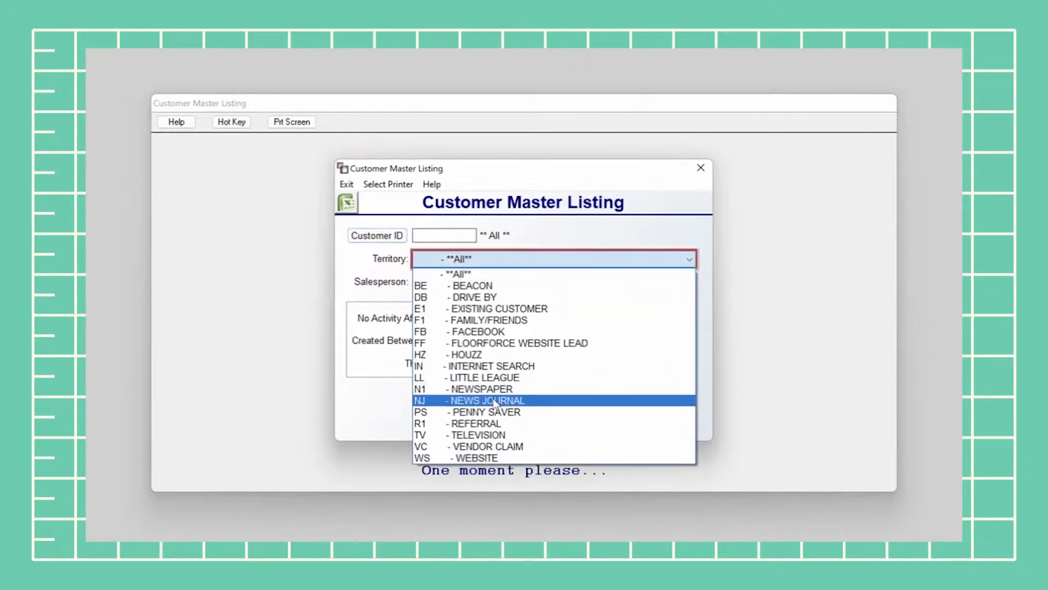
click(510, 263)
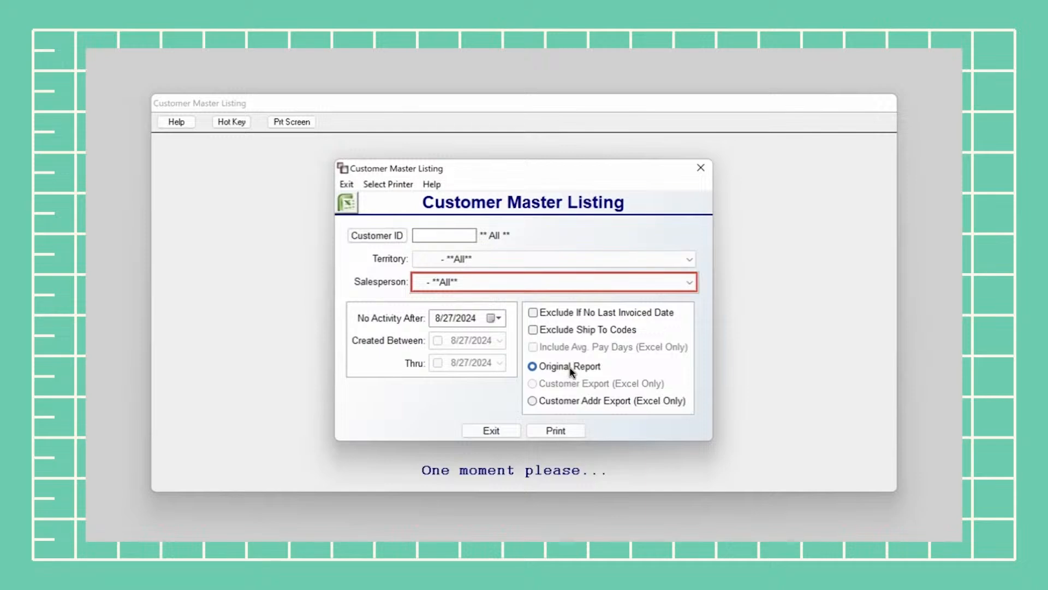
click(543, 401)
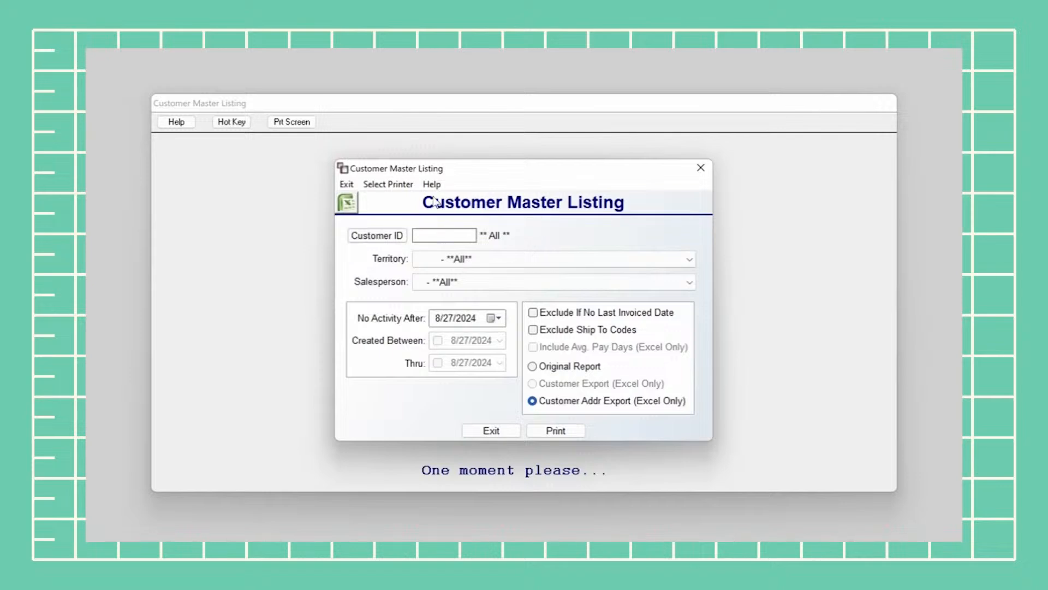
click(346, 203)
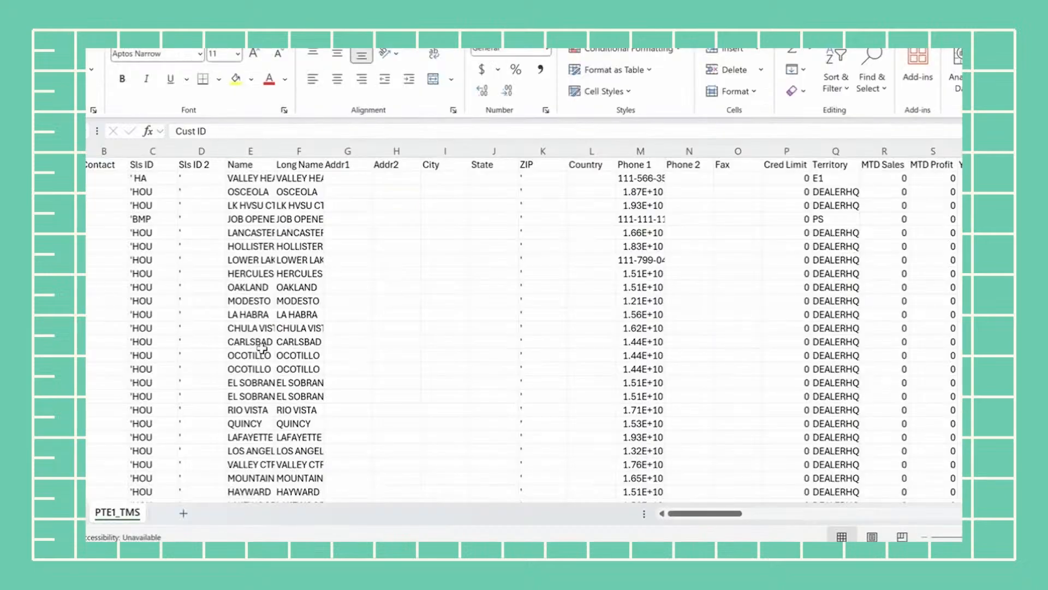
Scroll down and back up through the exported PTE1_TMS customer address sheet in Excel
scroll(225, 397, down, 13)
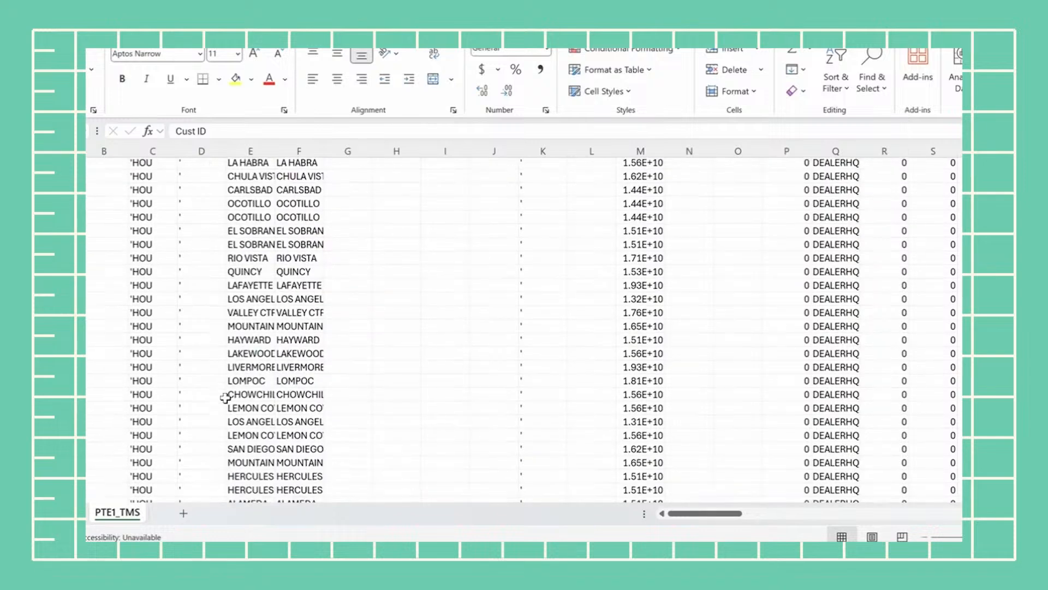
scroll(225, 397, up, 13)
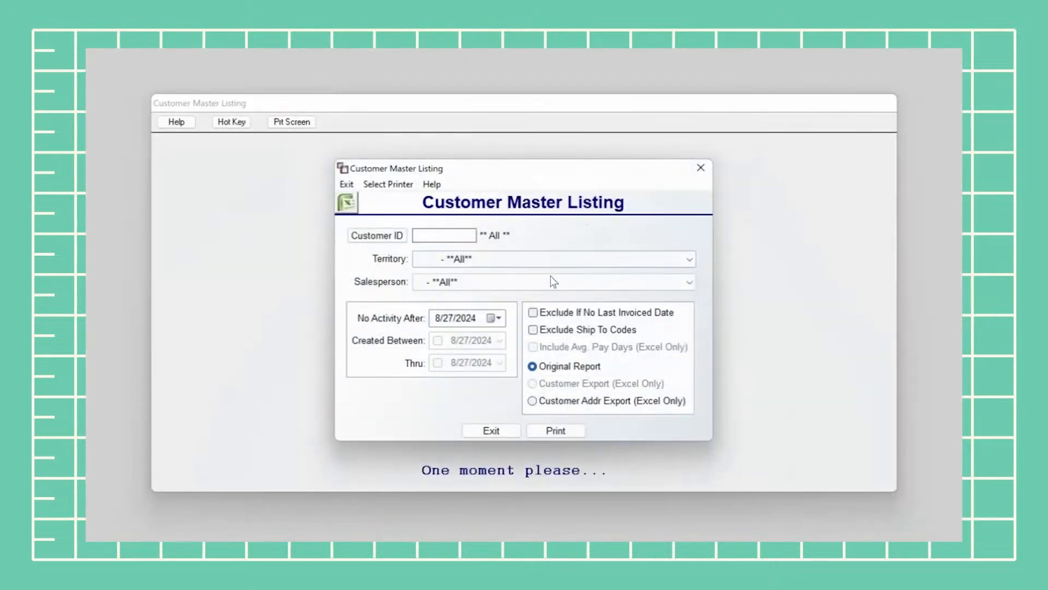
Exit the Customer Master Listing and start Print Statements on the PDFVIEW printer
click(492, 430)
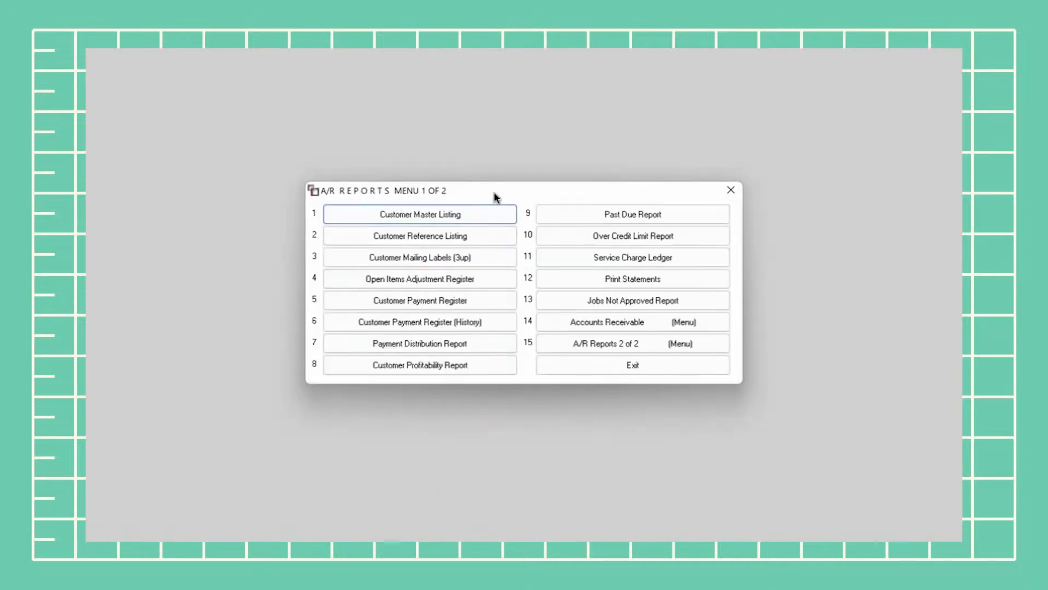
click(680, 282)
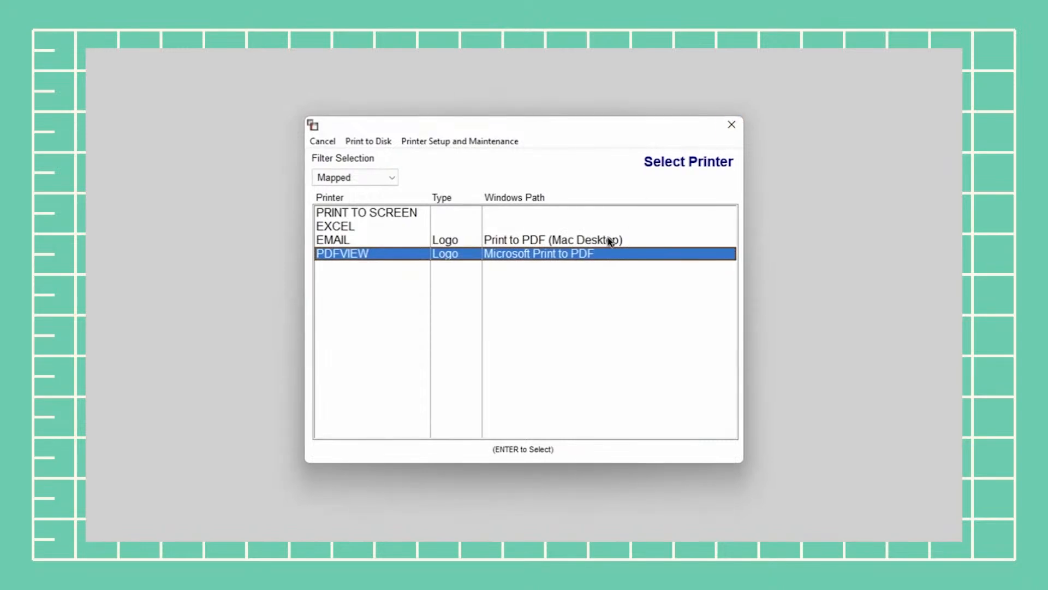
double_click(575, 254)
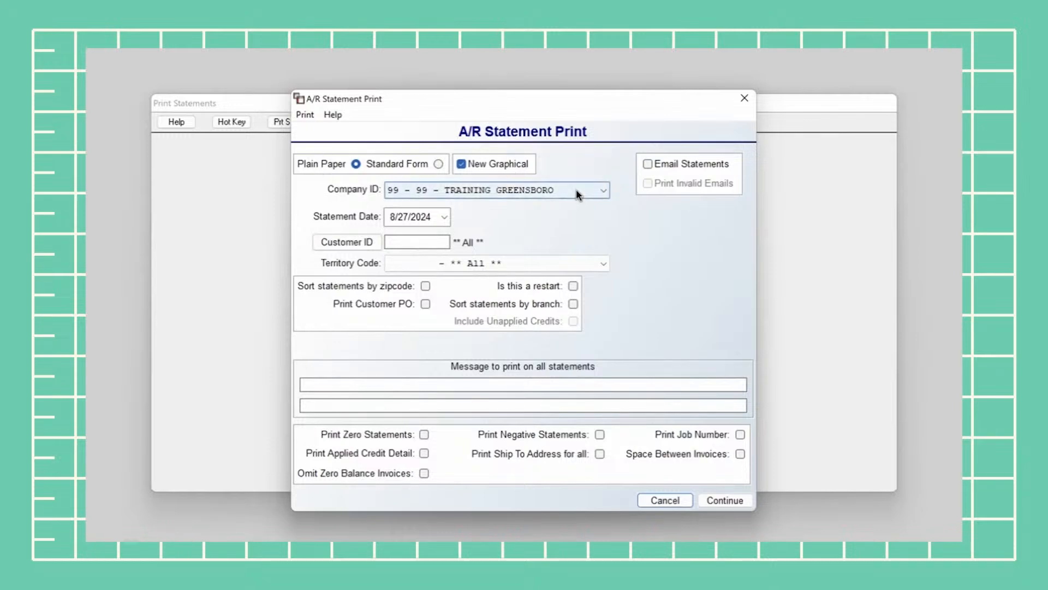
click(520, 192)
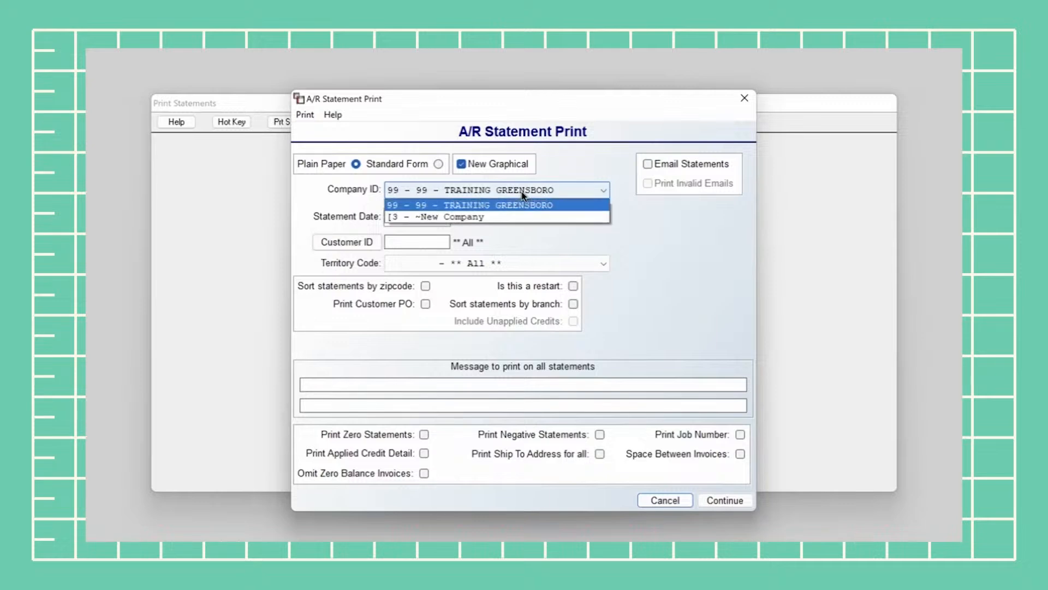
click(645, 212)
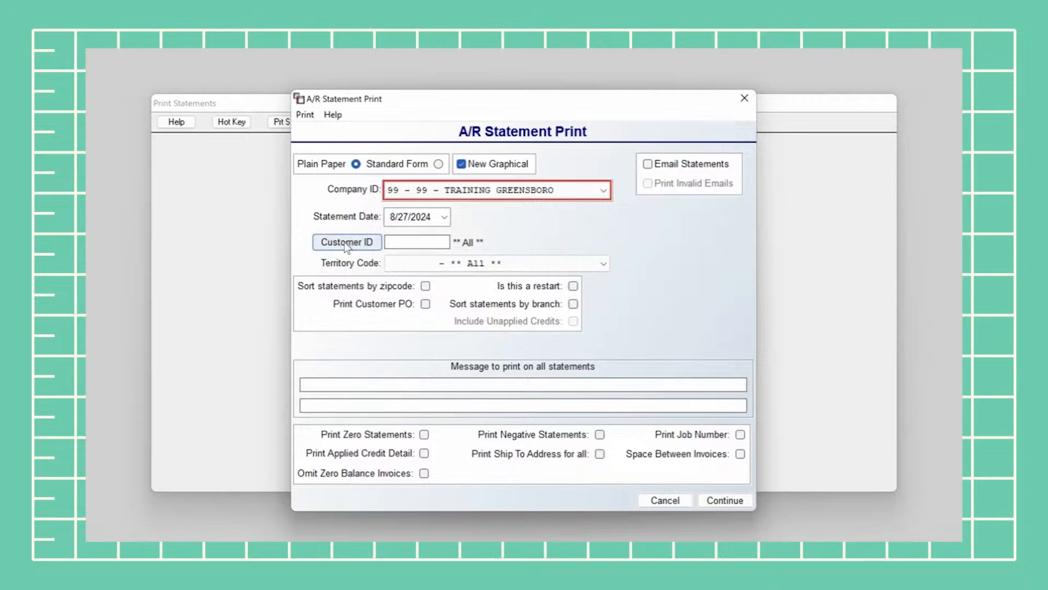
Keep Territory Code at ** All ** and limit the statement print to one selected customer
click(464, 262)
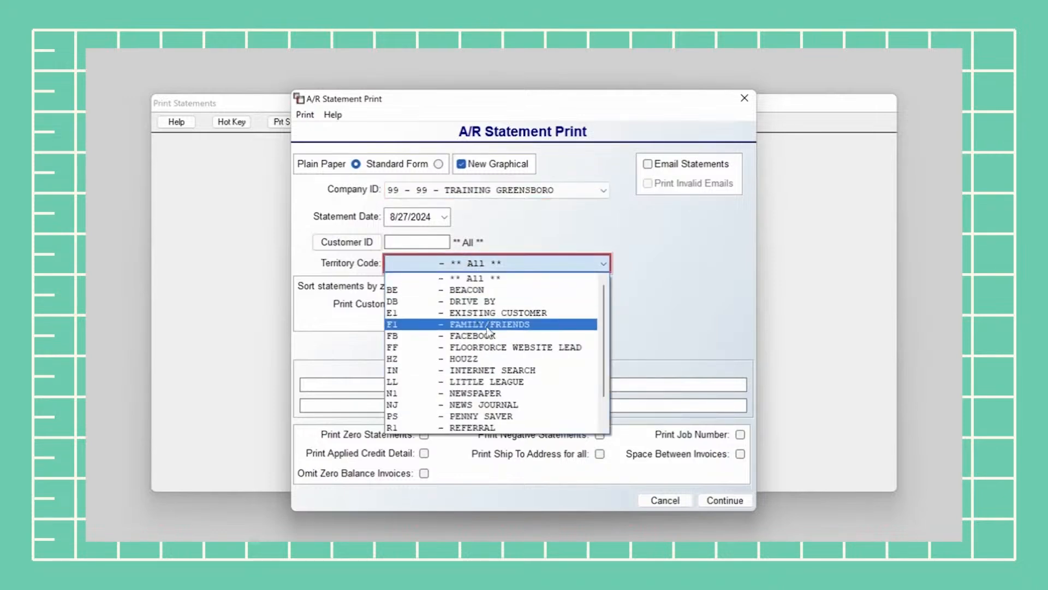
click(475, 278)
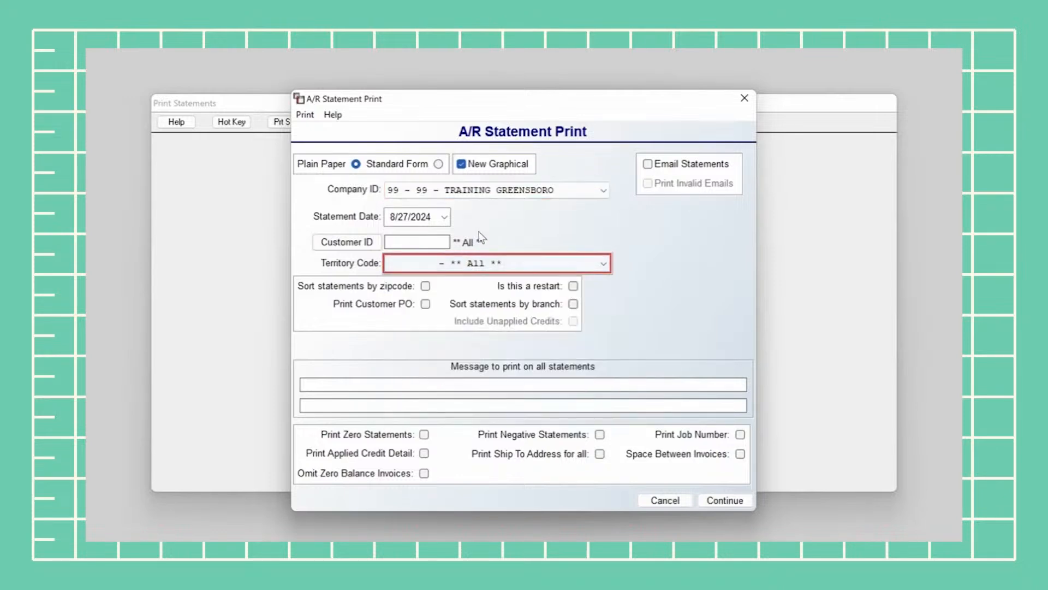
click(346, 242)
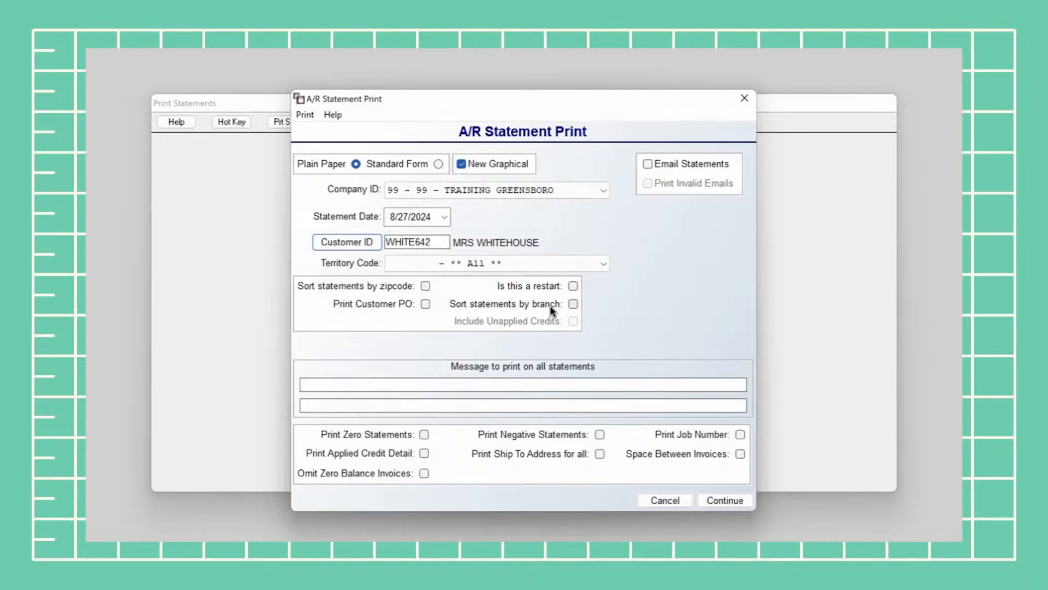
click(415, 383)
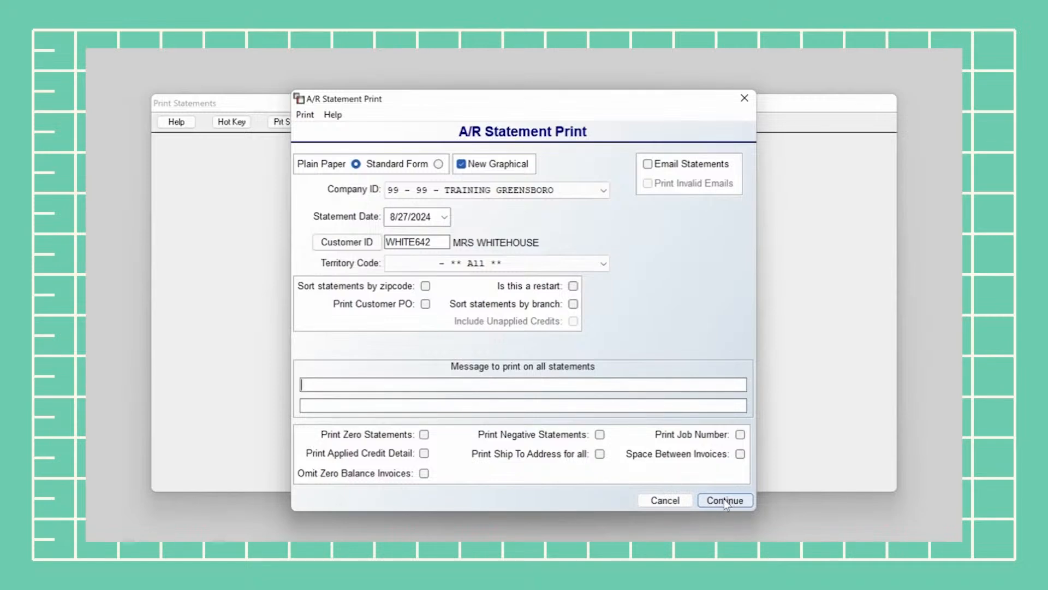
Turn on Email Statements, then cancel the A/R statement print without printing
click(655, 166)
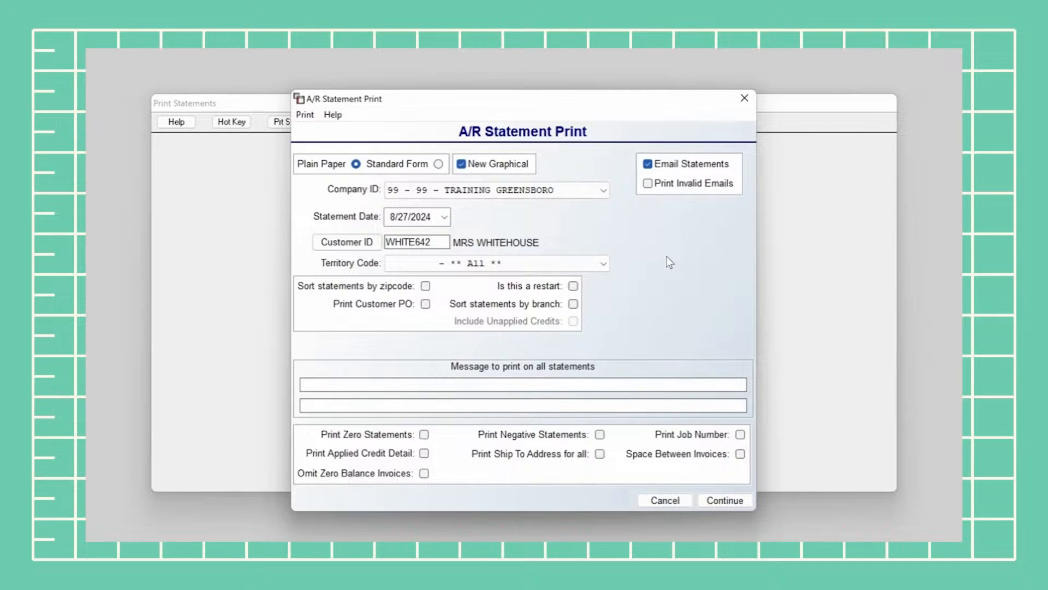
click(683, 499)
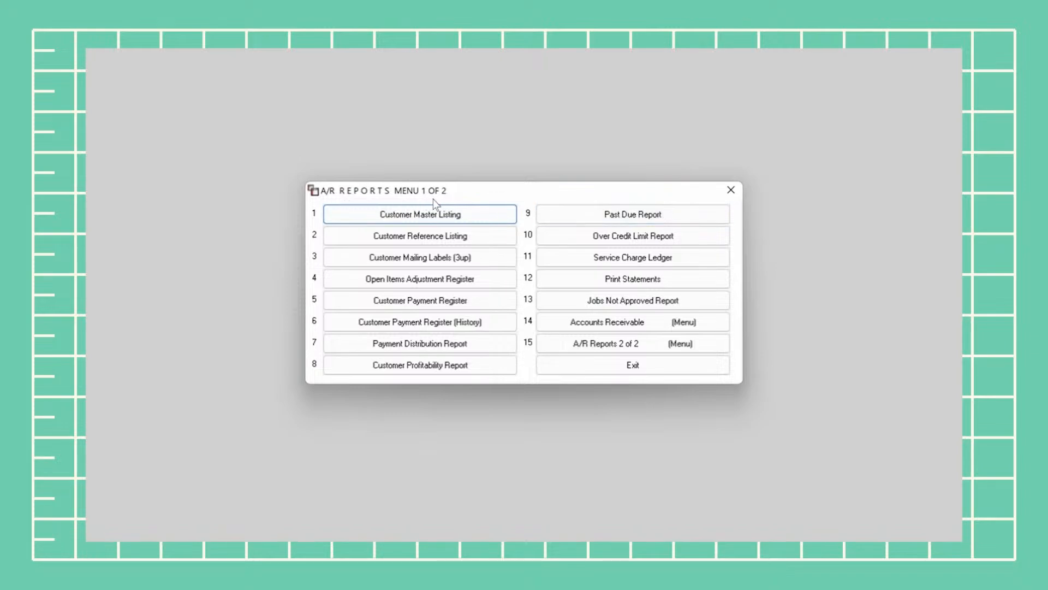
Start the A/R Agings report from A/R Reports 2 of 2, sending output to PDFVIEW
click(624, 348)
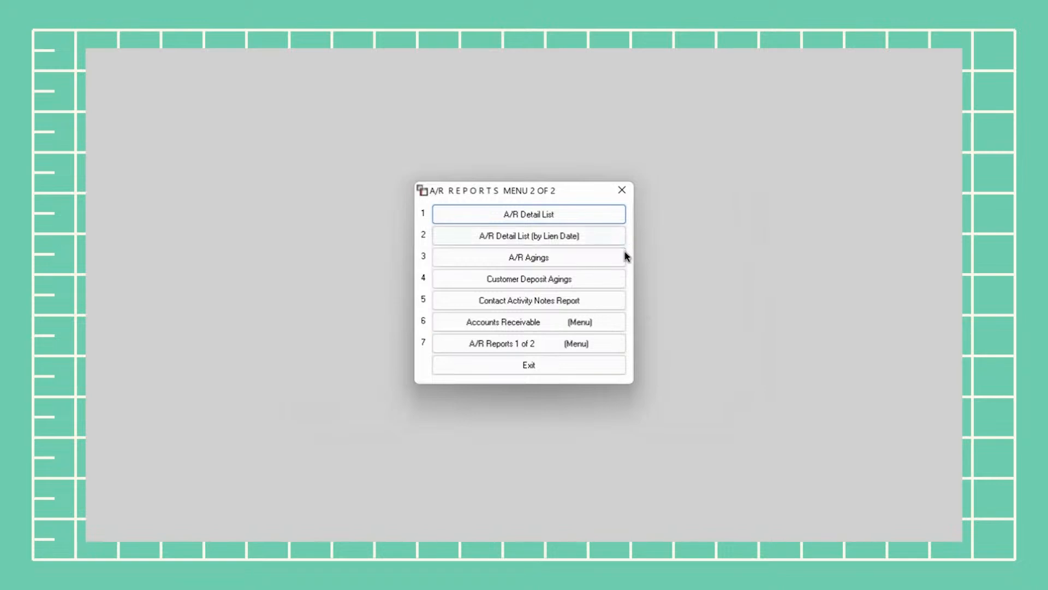
click(574, 259)
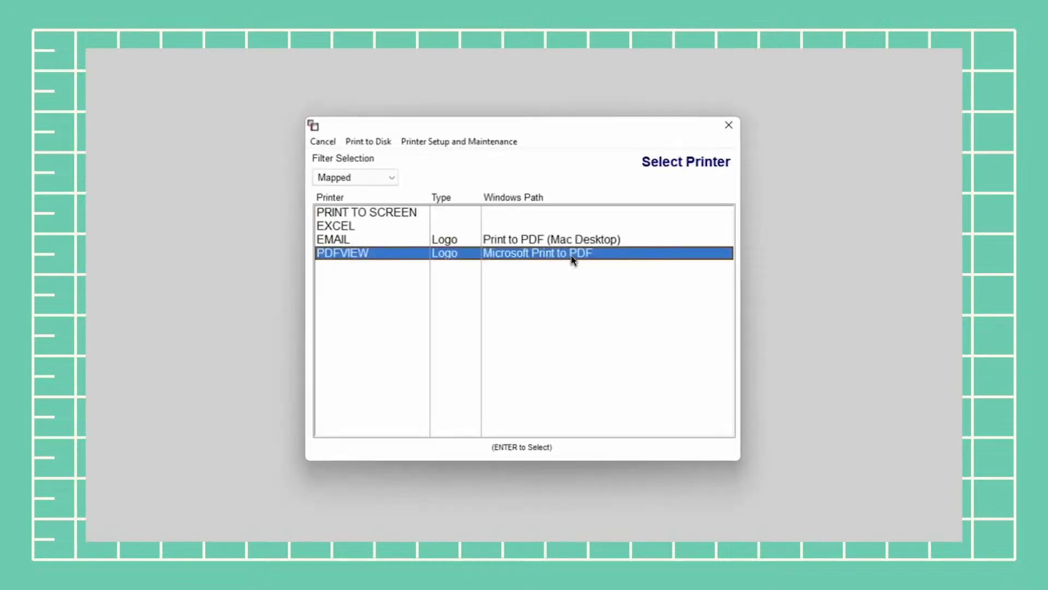
double_click(577, 256)
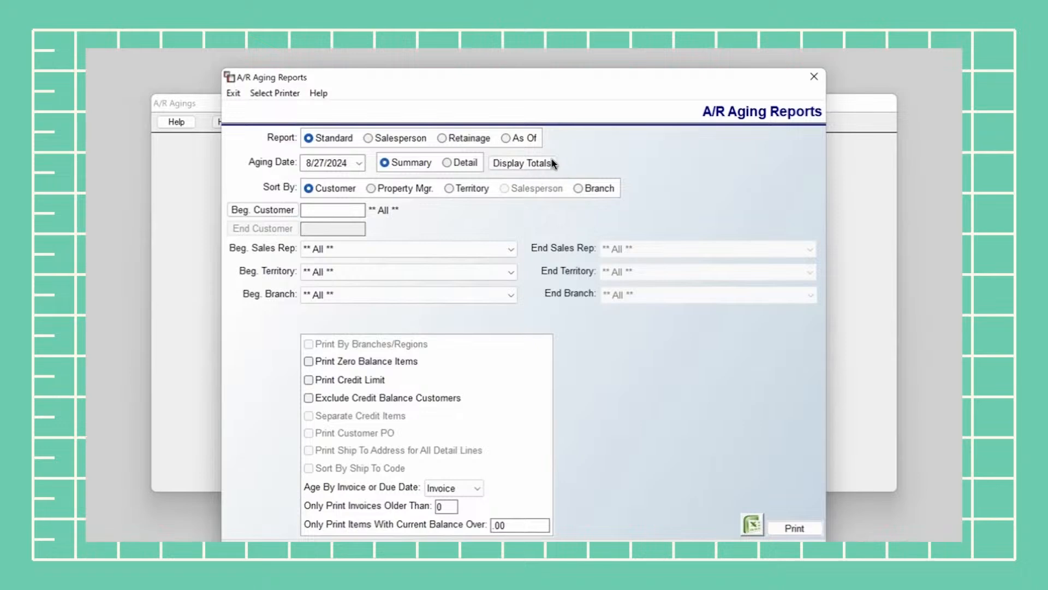
click(524, 165)
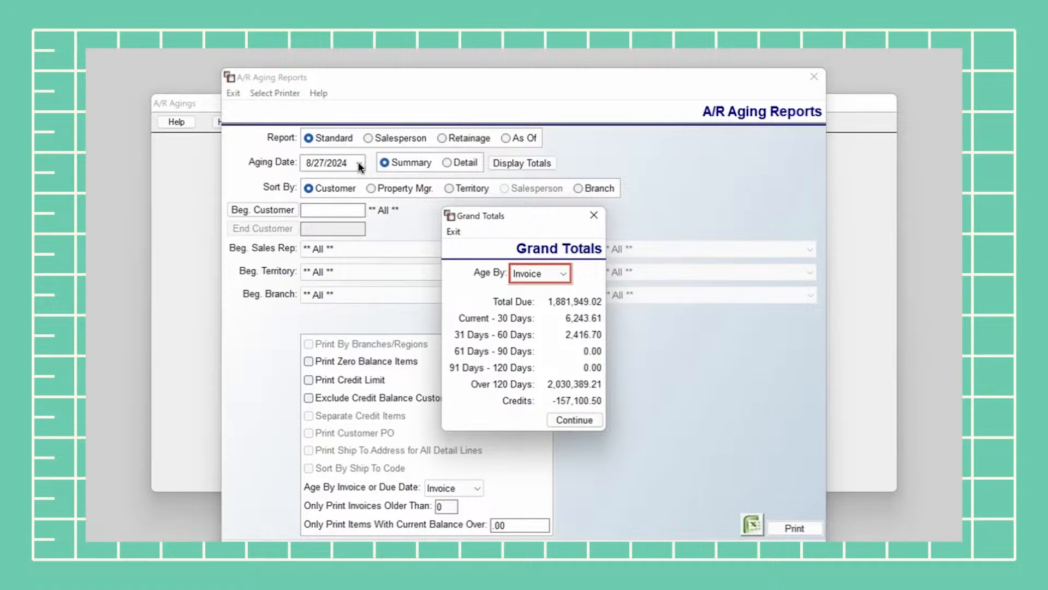
click(578, 420)
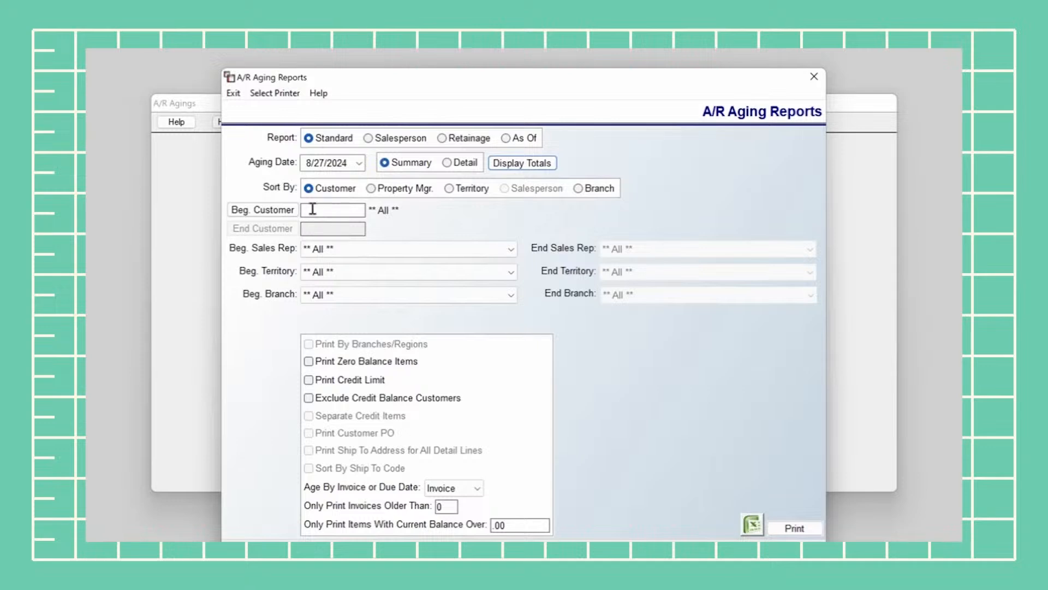
click(278, 211)
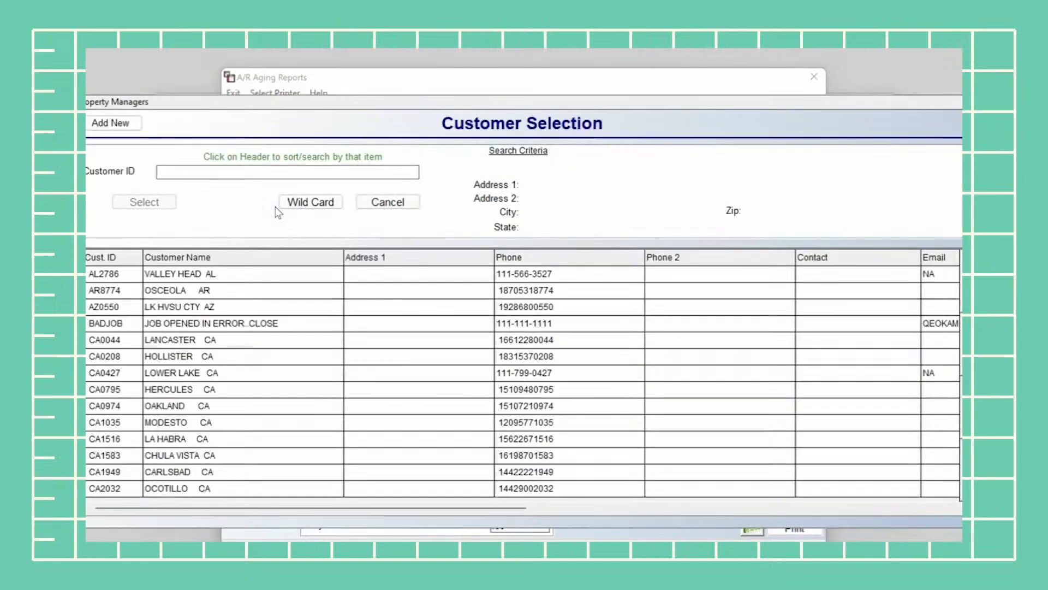
click(387, 203)
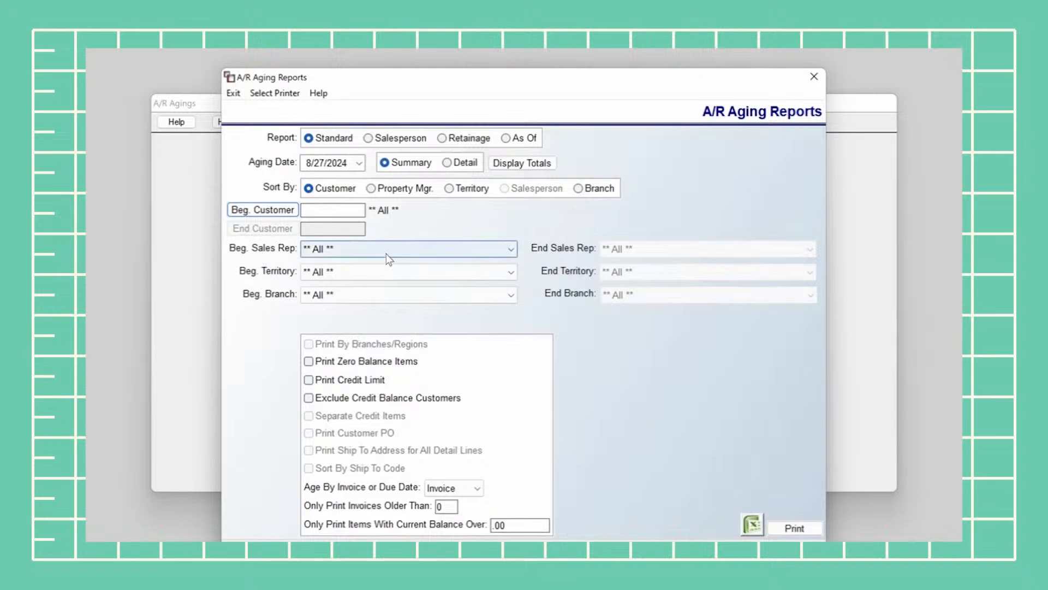
click(344, 251)
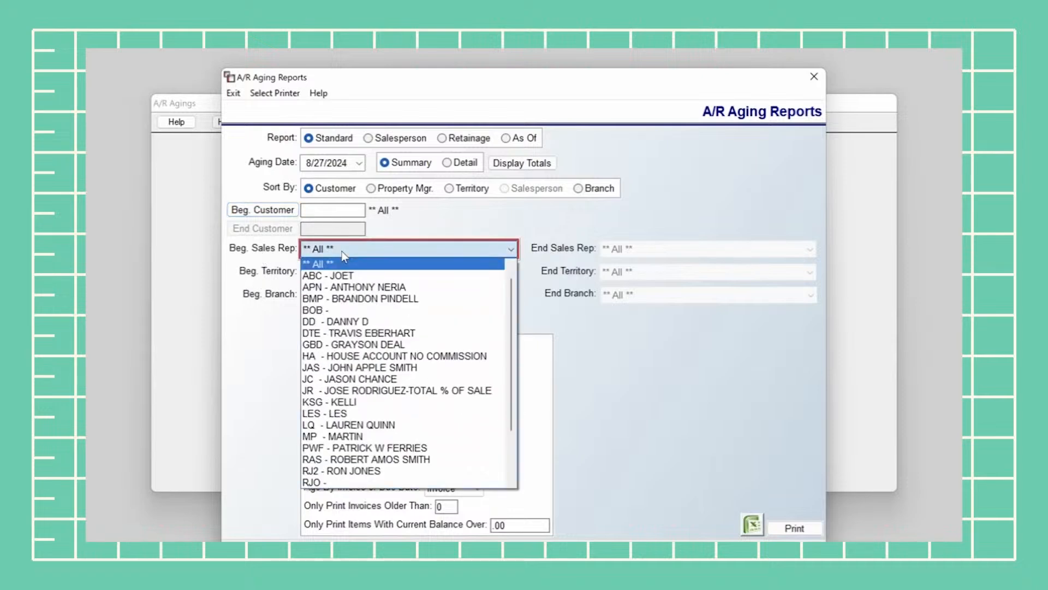
click(343, 252)
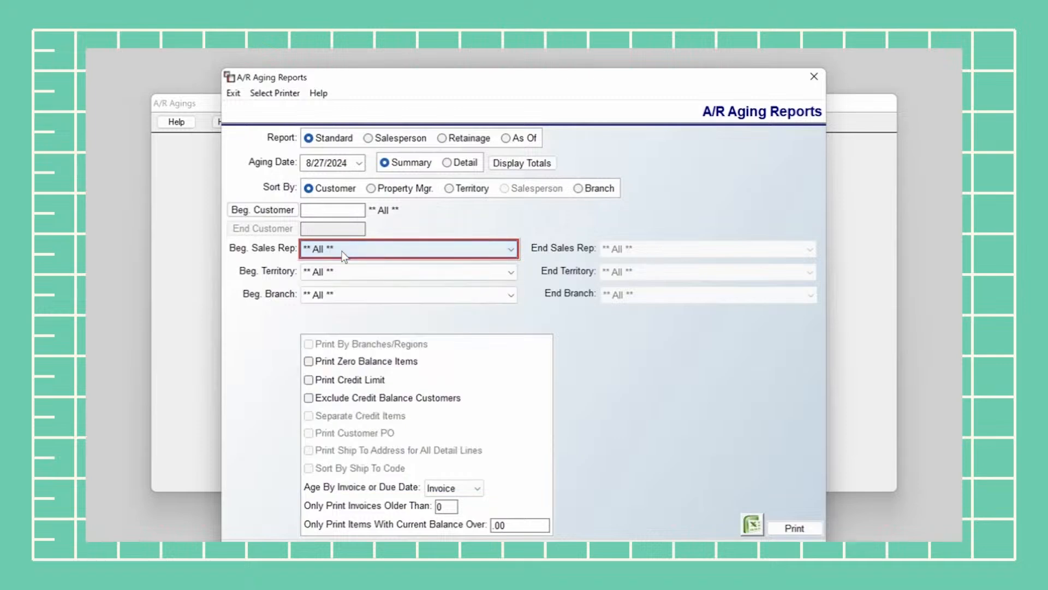
click(344, 268)
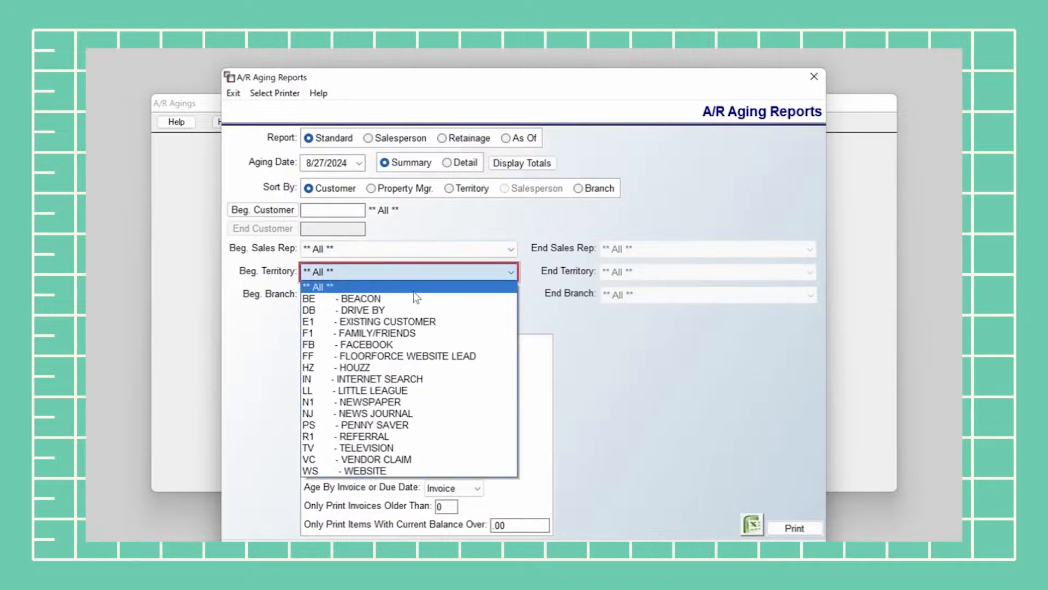
click(523, 294)
click(459, 296)
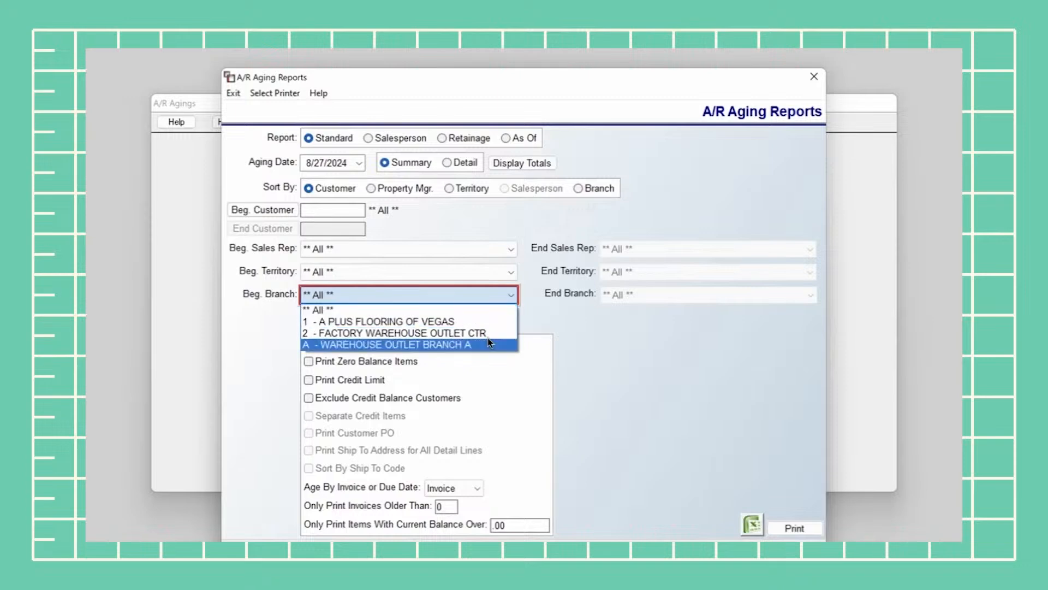
click(525, 317)
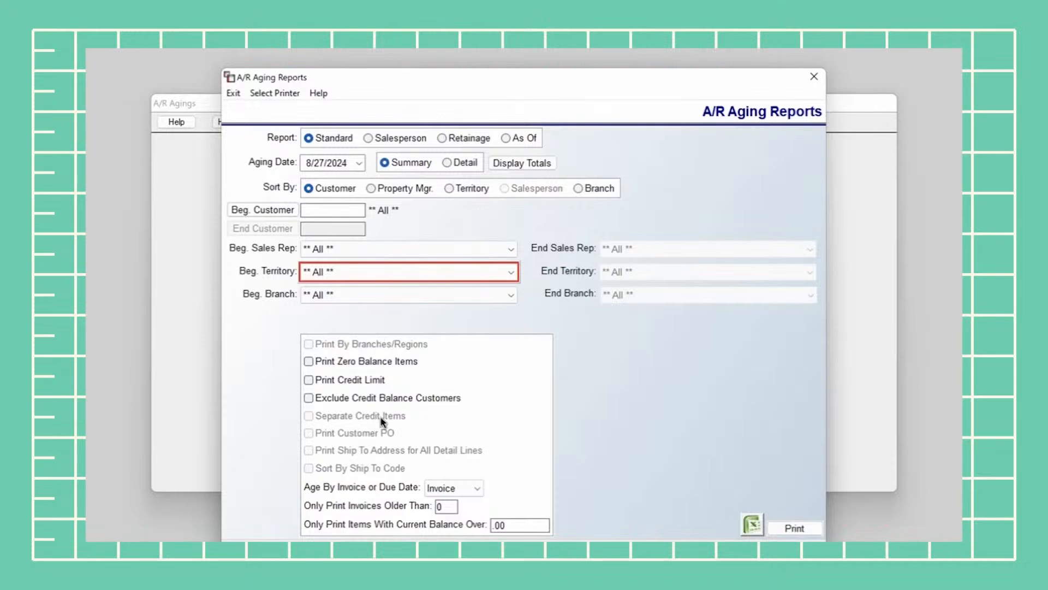
click(460, 164)
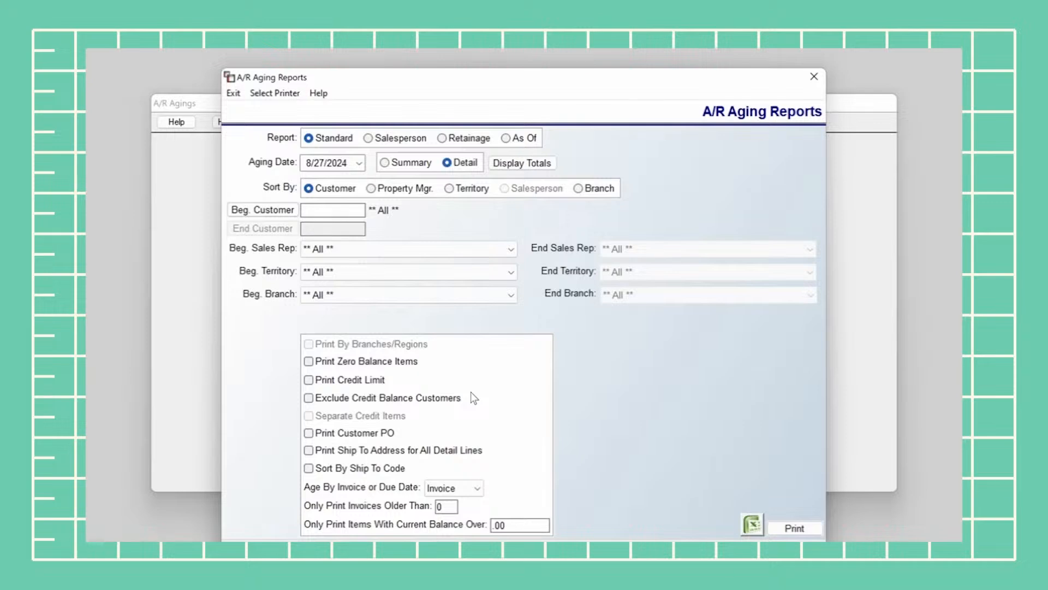
click(407, 163)
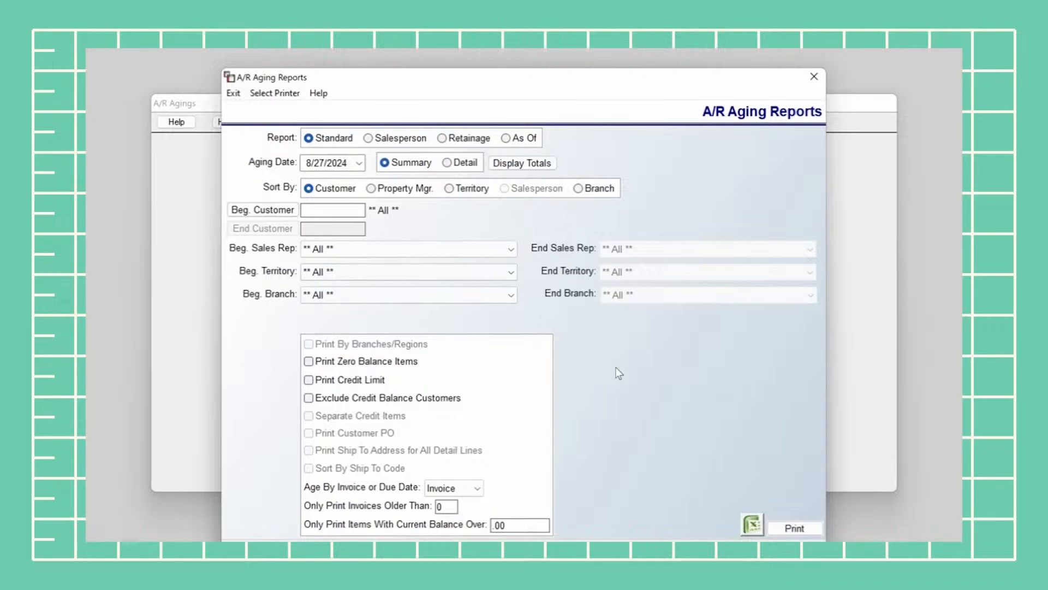
Change the aging date to 08/01/2024 and print the aging report to PDF
click(333, 164)
text(1)
click(795, 528)
Scroll TEST PRINT.pdf to page 12 to show the 1,881,949.02 grand totals row
scroll(702, 206, down, 10)
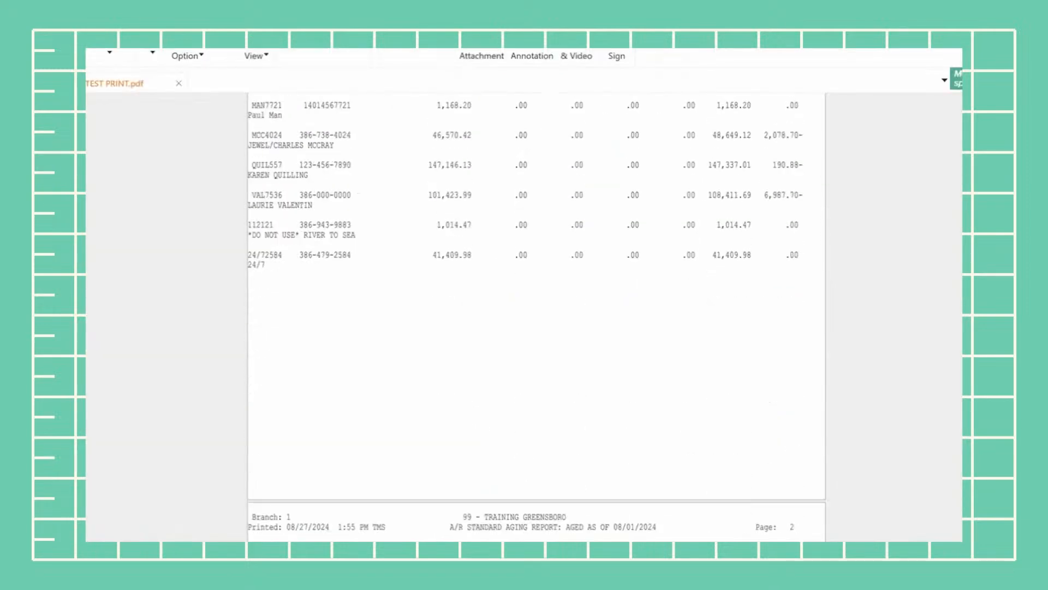
scroll(537, 317, down, 20)
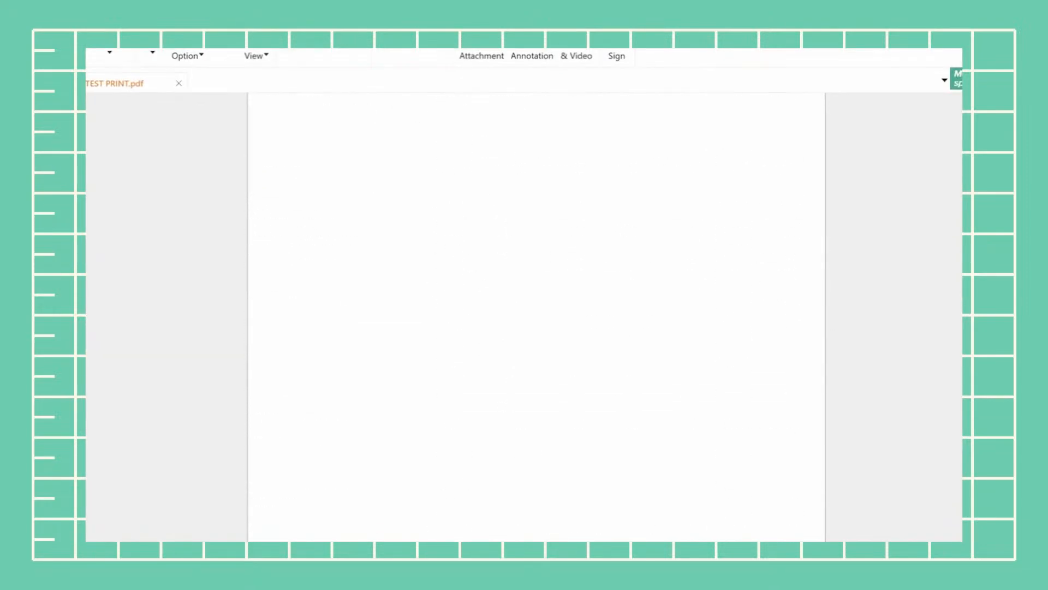
scroll(537, 317, up, 6)
scroll(537, 317, down, 1)
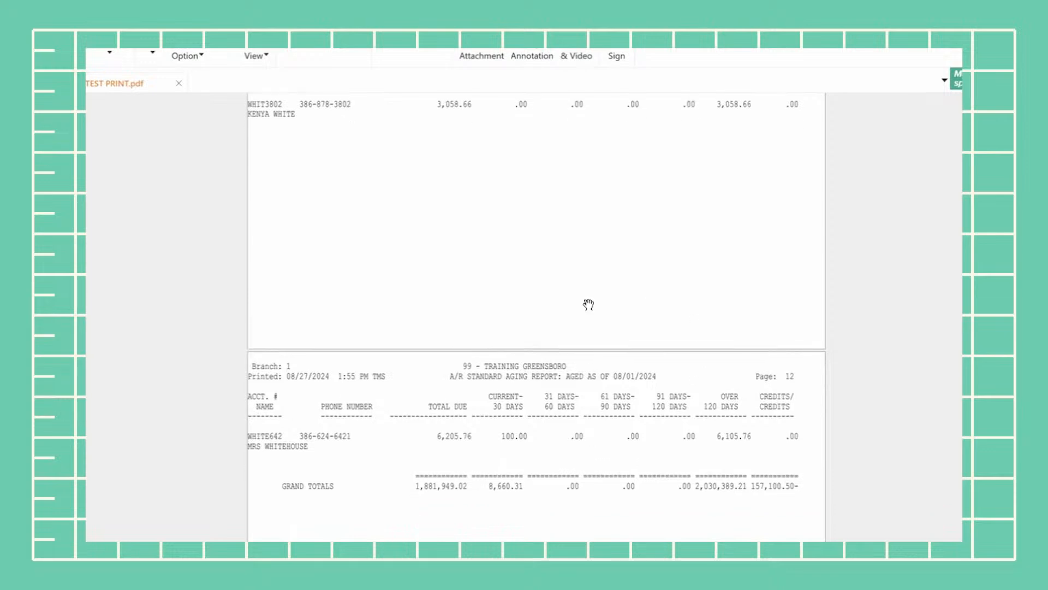